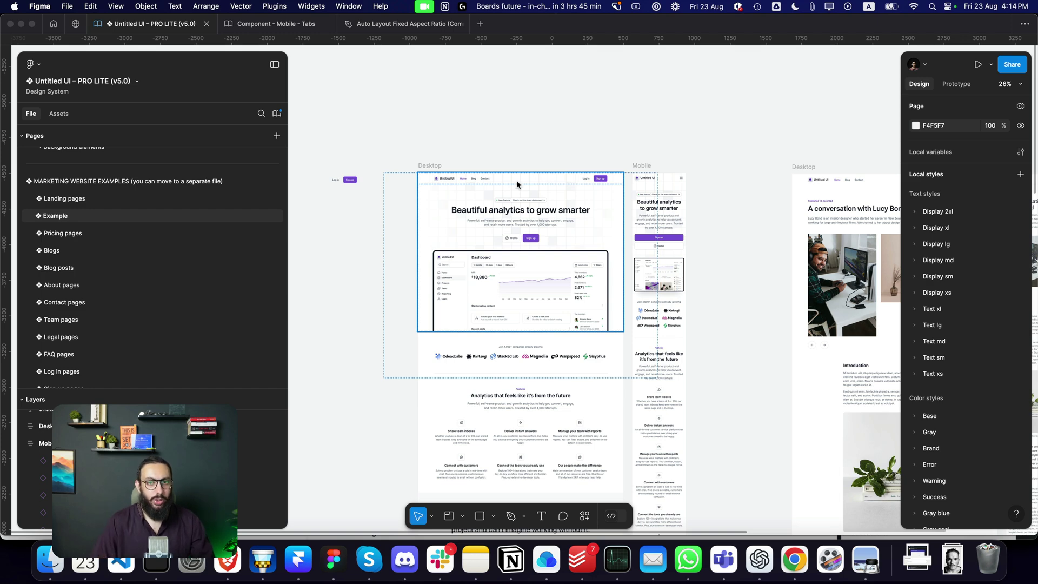
- Check the _Plugin Header frame's prototype flow connections, then return to its design properties
click(534, 142)
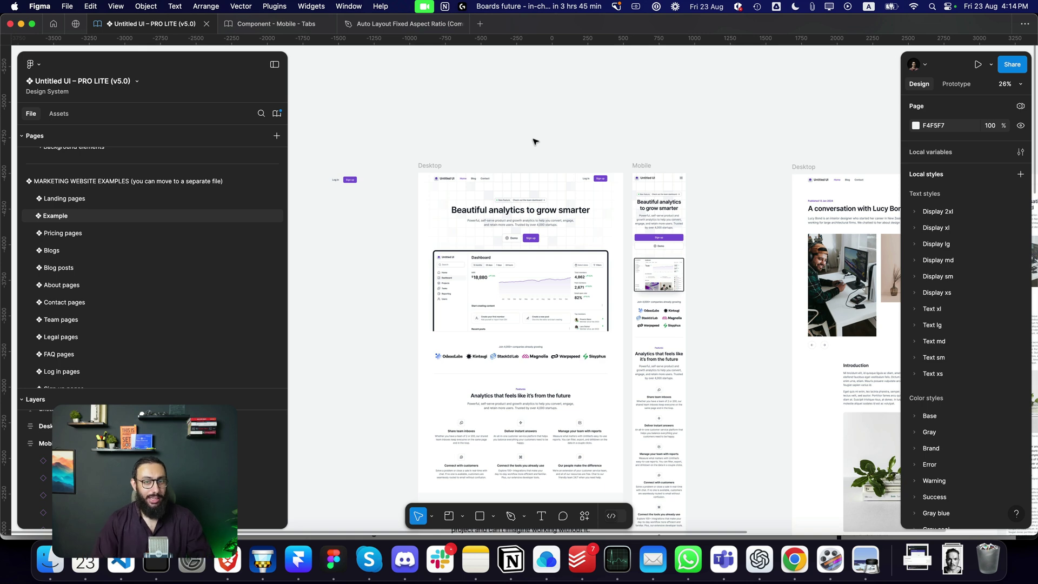
scroll(534, 142, left, 2)
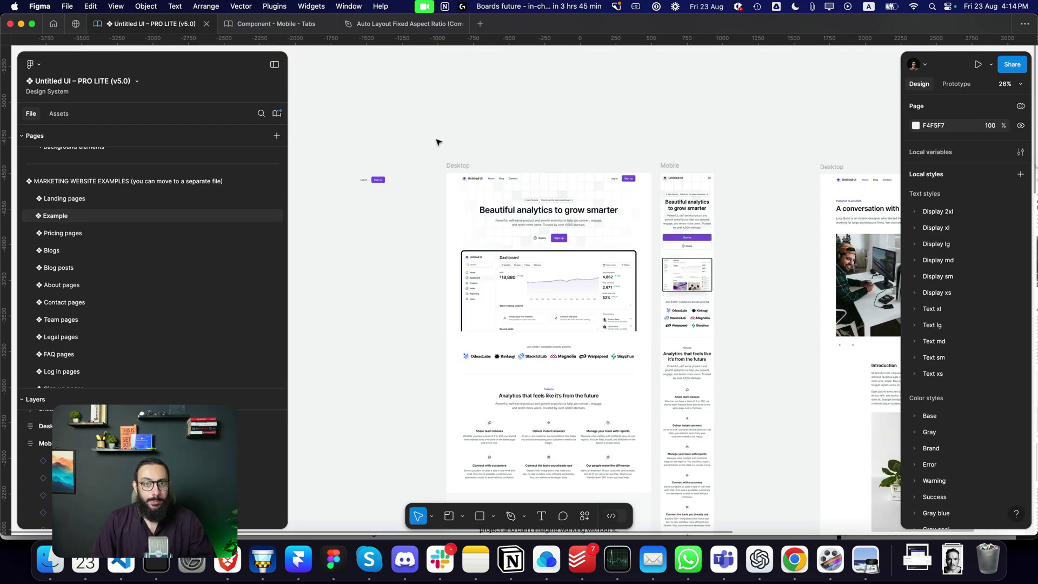
scroll(437, 142, down, 5)
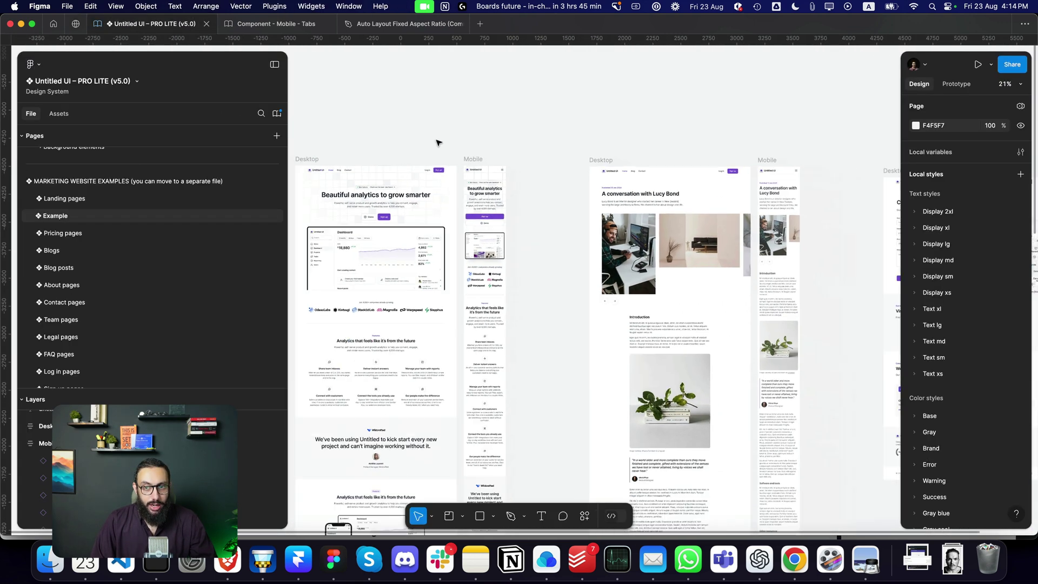
scroll(437, 143, left, 5)
scroll(509, 187, up, 3)
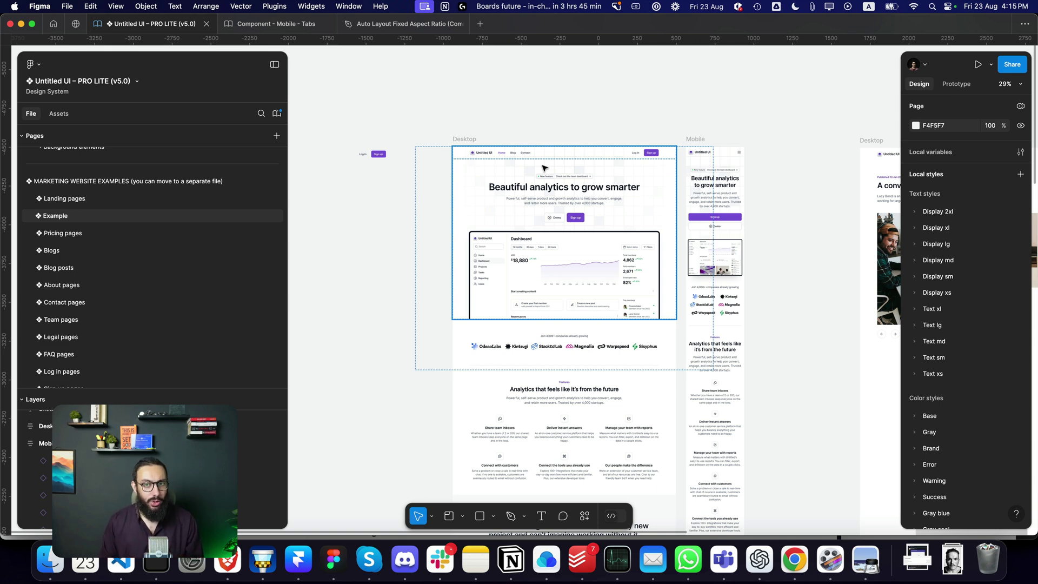
scroll(547, 265, right, 3)
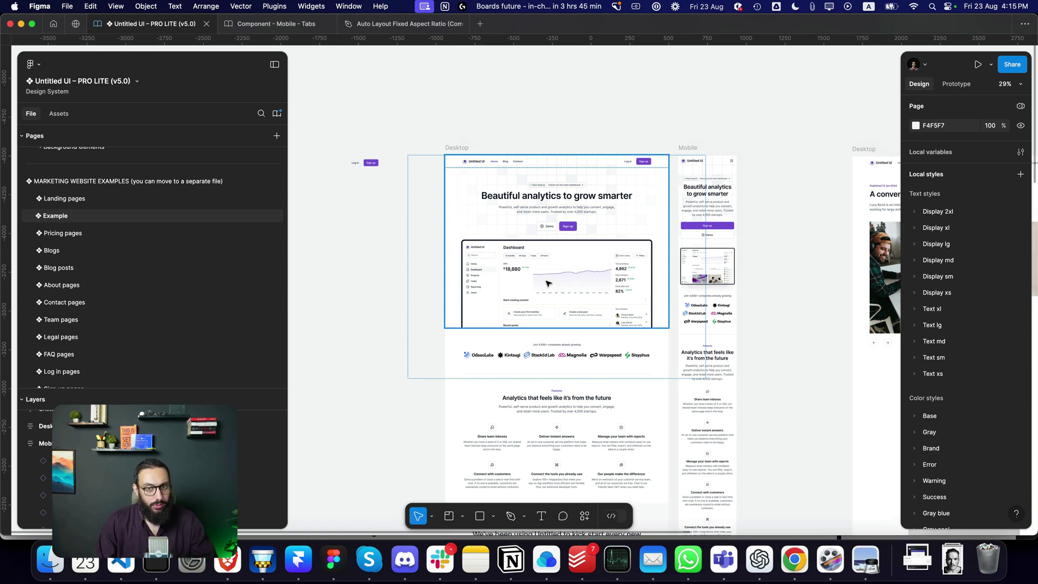
scroll(502, 143, down, 3)
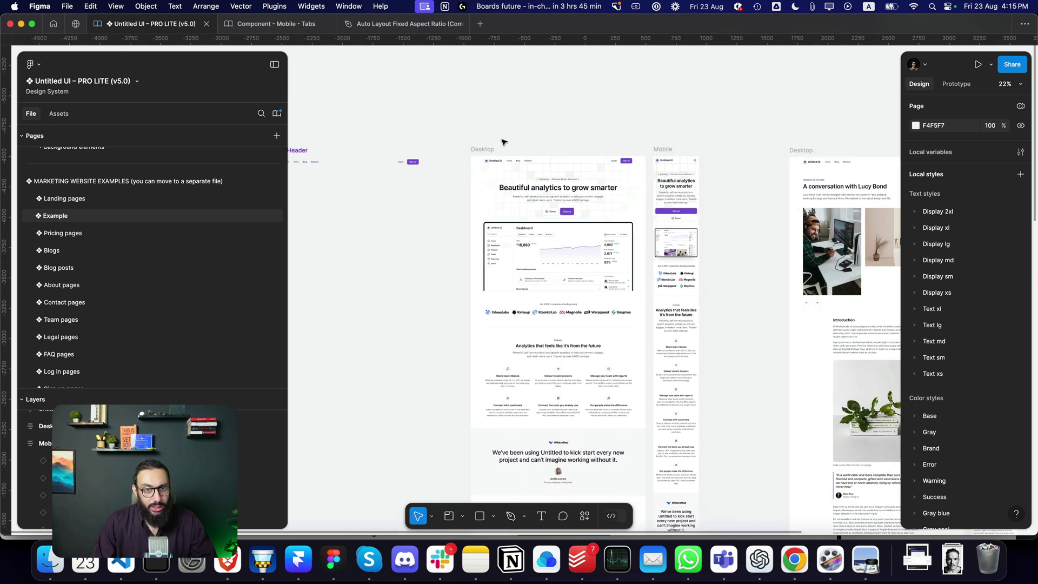
scroll(460, 149, up, 3)
click(394, 159)
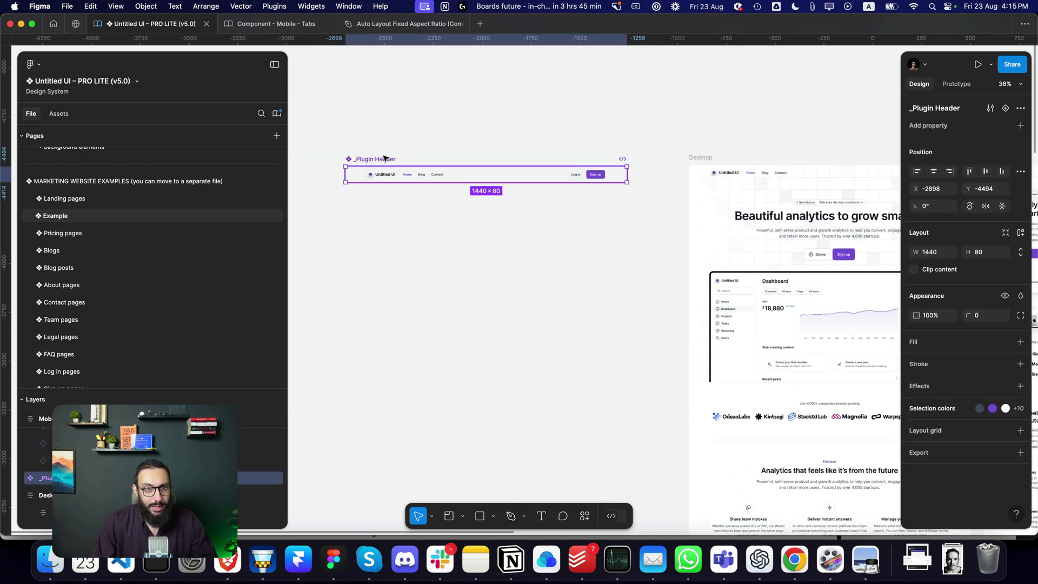
key(shift+e)
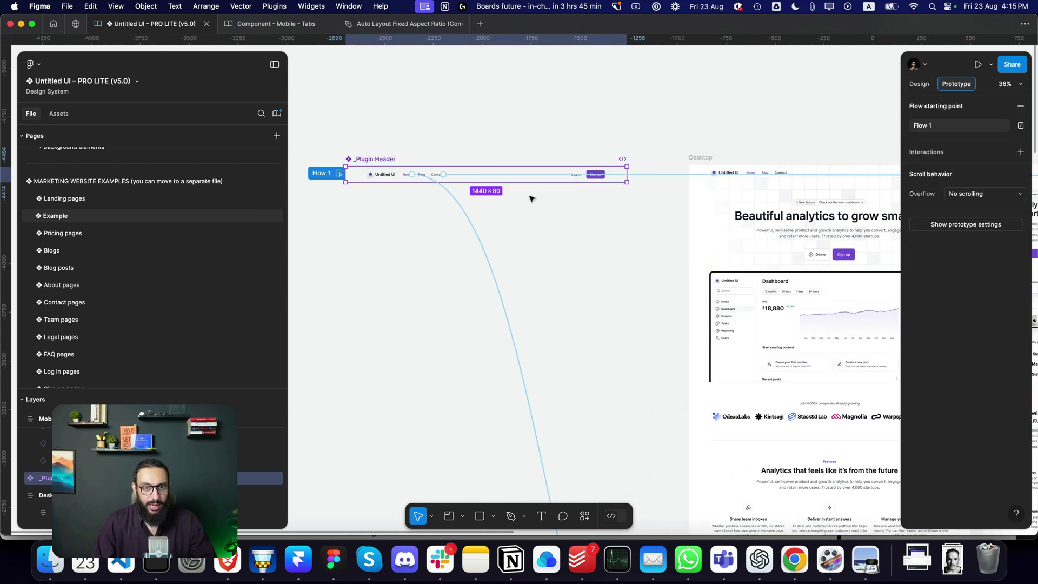
key(shift+e)
- Select the contact page's Desktop and Mobile frames together and move them up
scroll(424, 176, up, 5)
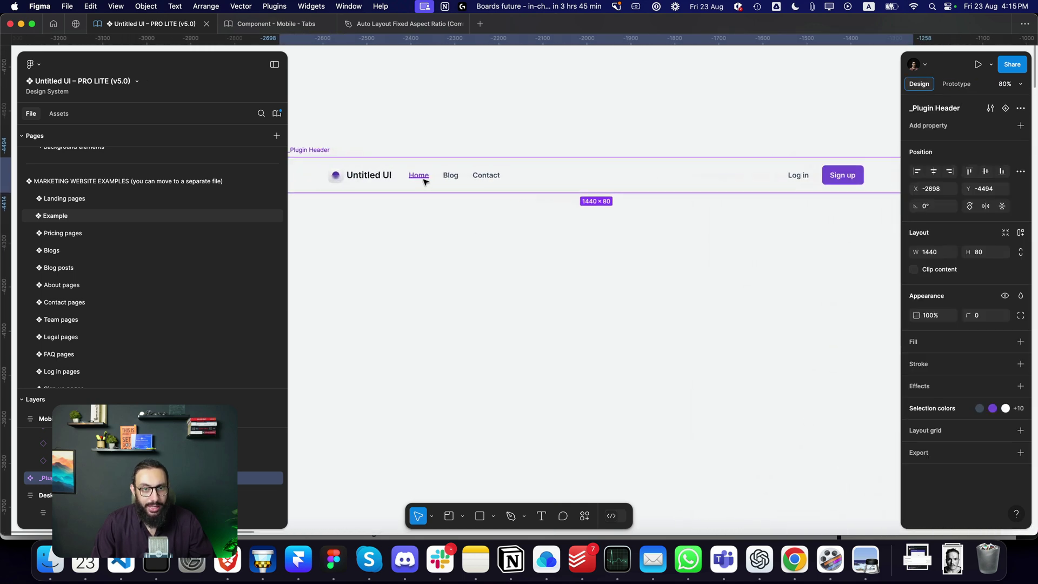
scroll(423, 181, down, 5)
scroll(423, 181, down, 2)
scroll(424, 176, right, 10)
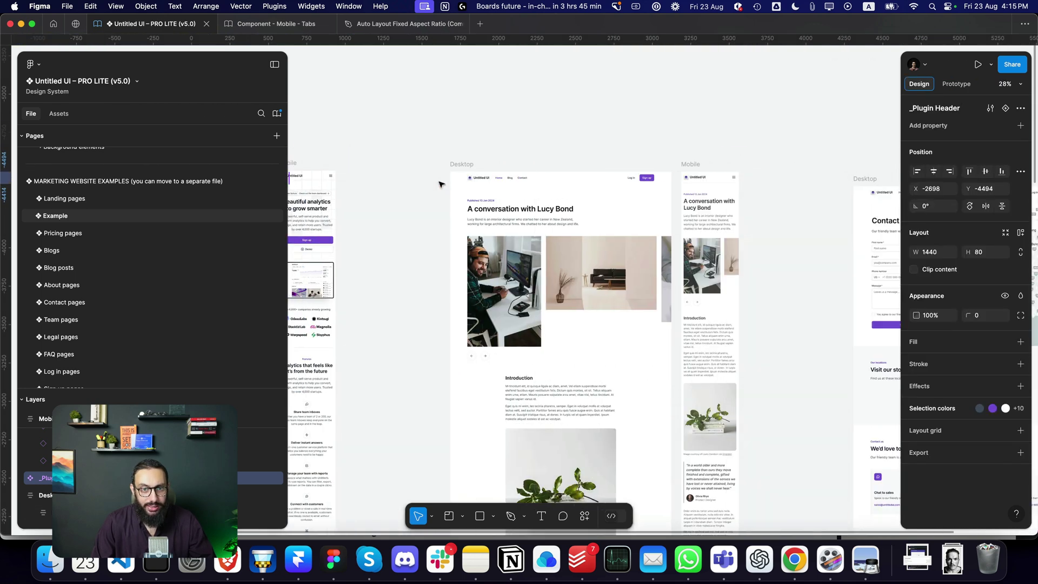
scroll(451, 184, up, 3)
scroll(519, 184, down, 3)
scroll(594, 186, up, 5)
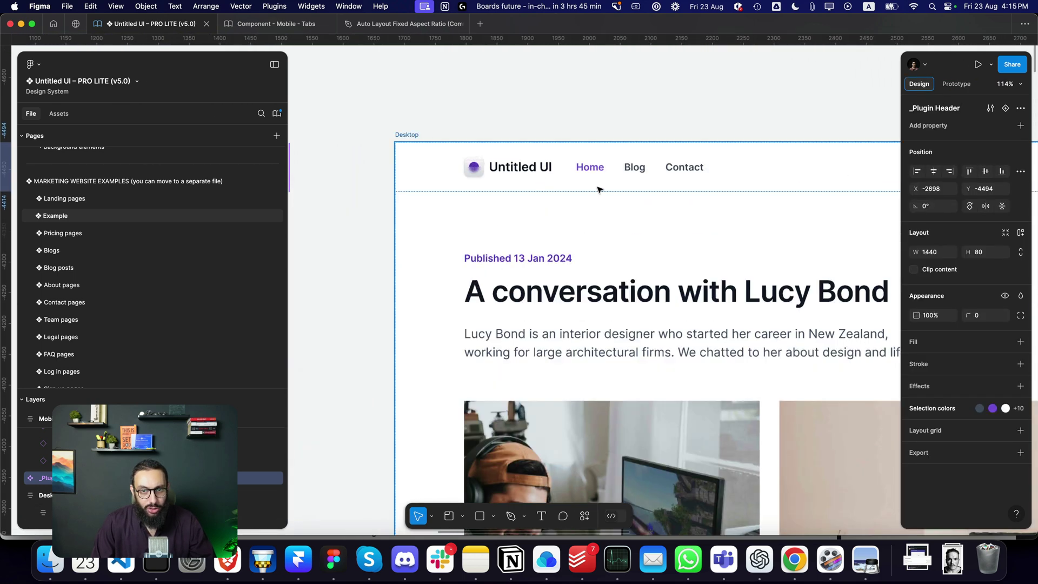
scroll(597, 190, right, 10)
scroll(602, 189, down, 4)
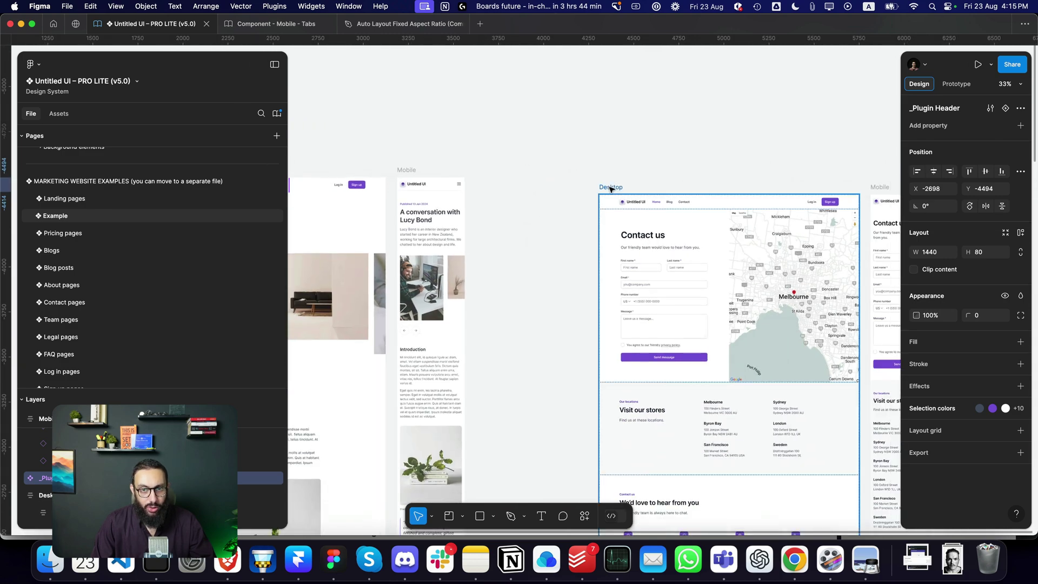
click(613, 186)
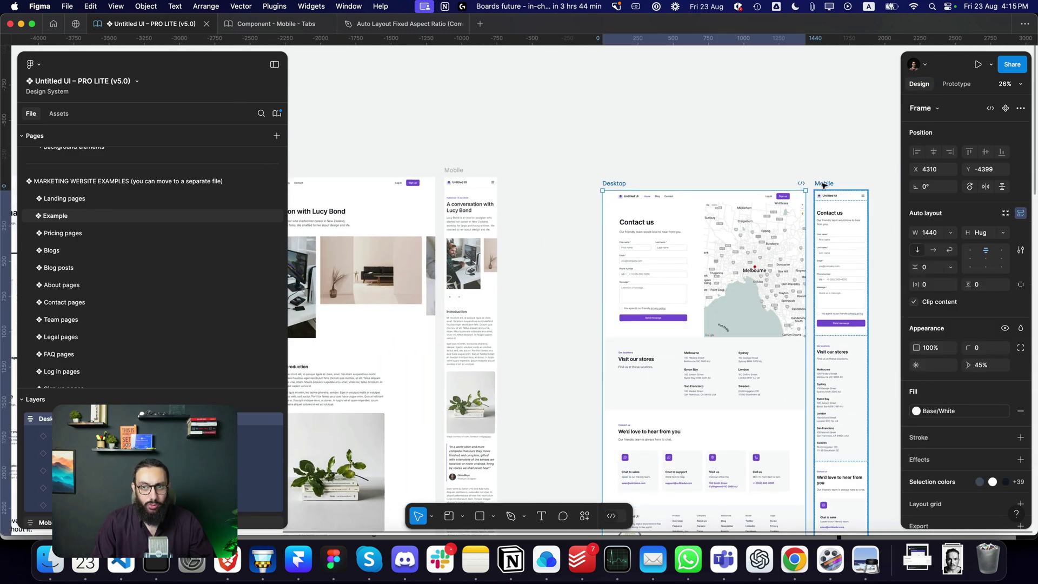
shift+click(823, 185)
drag(822, 178, 824, 165)
- Colour the blog page header's Blog link with the Brand/600 purple fill style
scroll(540, 164, left, 10)
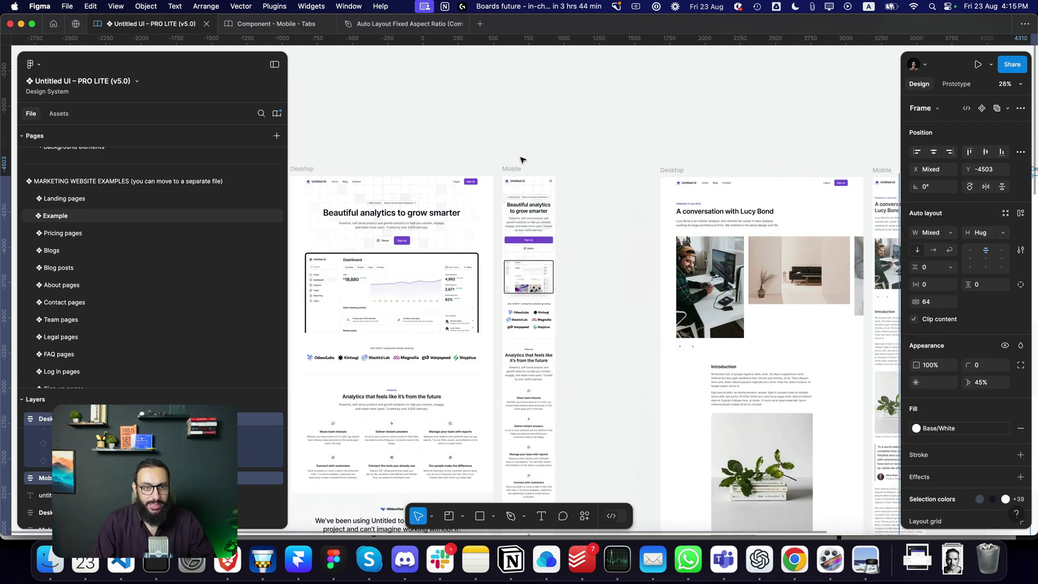
scroll(522, 171, right, 5)
scroll(608, 255, up, 8)
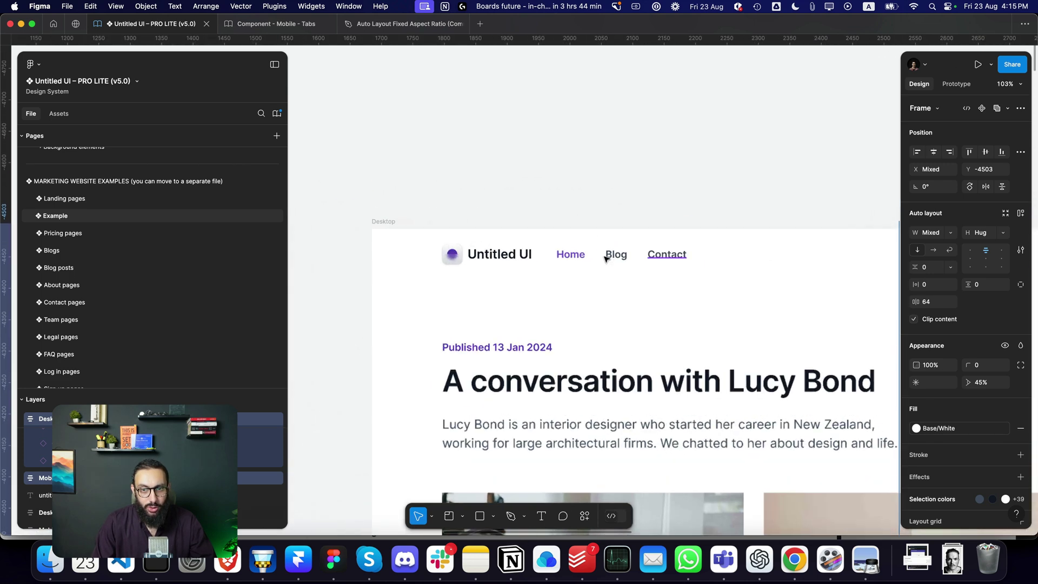
click(613, 259)
click(566, 261)
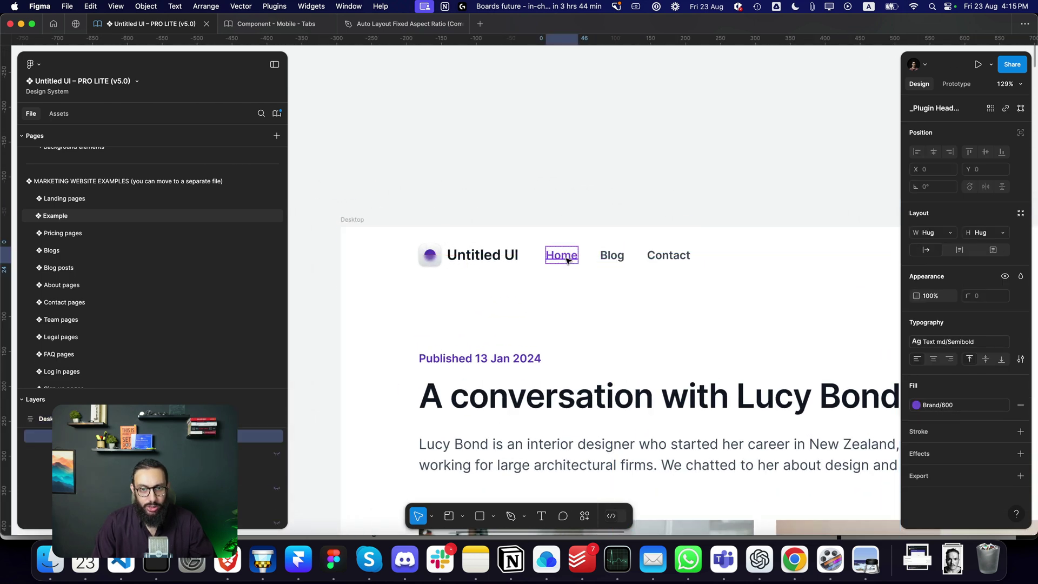
click(616, 260)
click(946, 405)
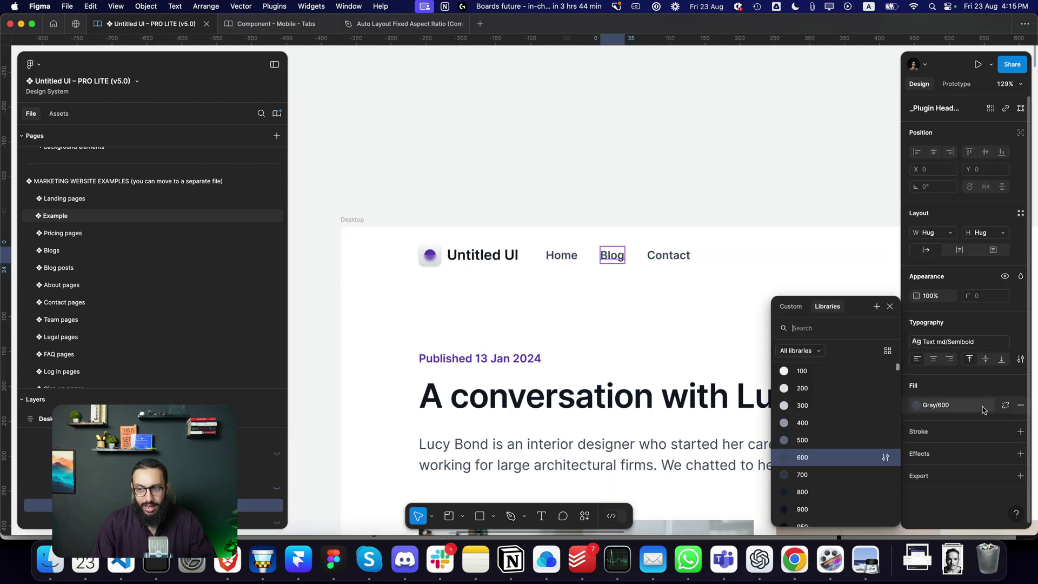
text(600)
click(802, 427)
- Give the contact page header's Contact link the same Brand/600 purple fill
scroll(453, 313, right, 10)
scroll(454, 315, left, 3)
scroll(454, 315, down, 8)
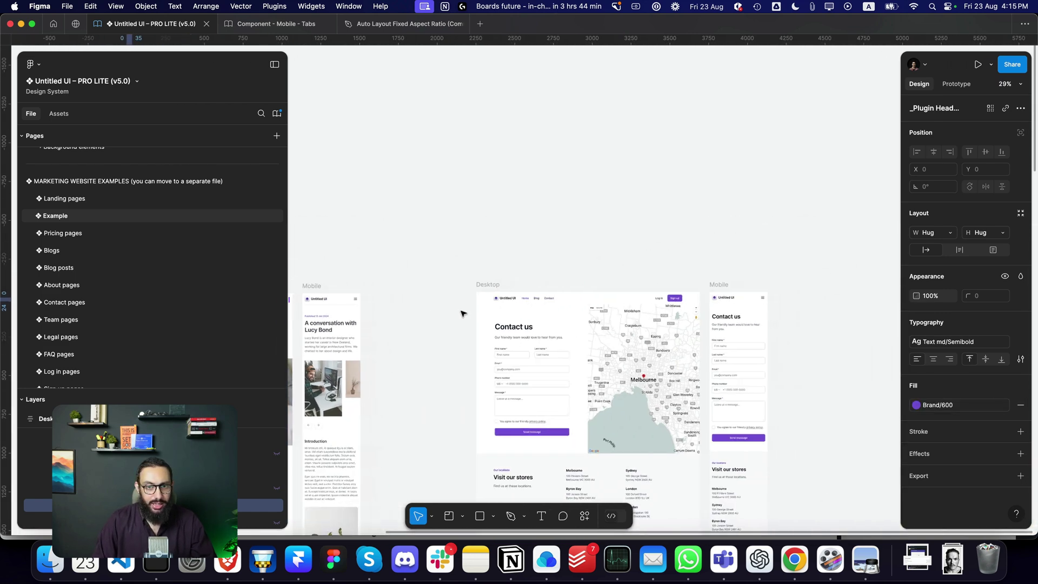
scroll(526, 313, up, 5)
scroll(525, 313, up, 5)
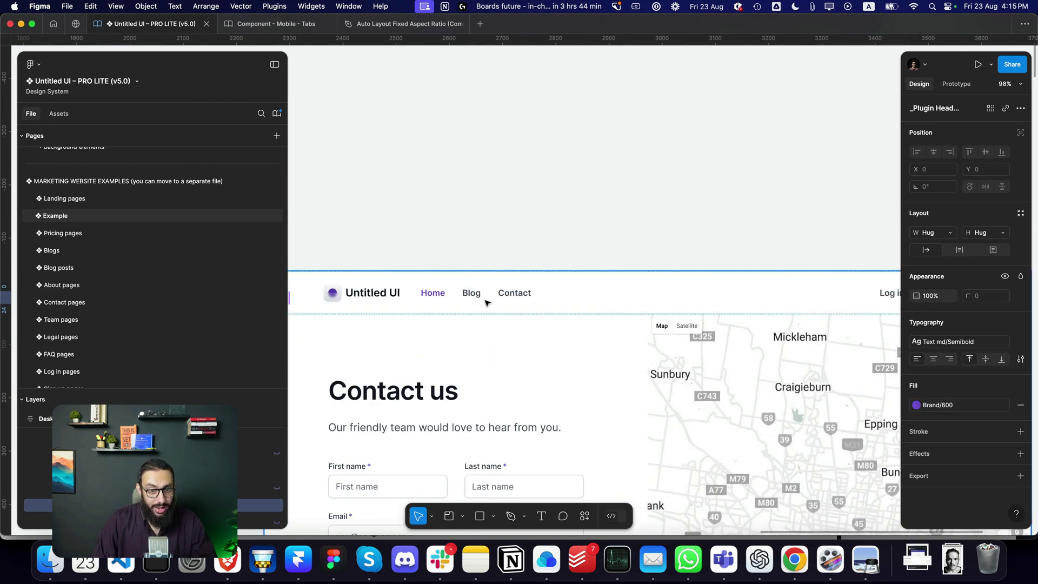
click(432, 293)
click(511, 297)
key(super+alt+v)
click(445, 297)
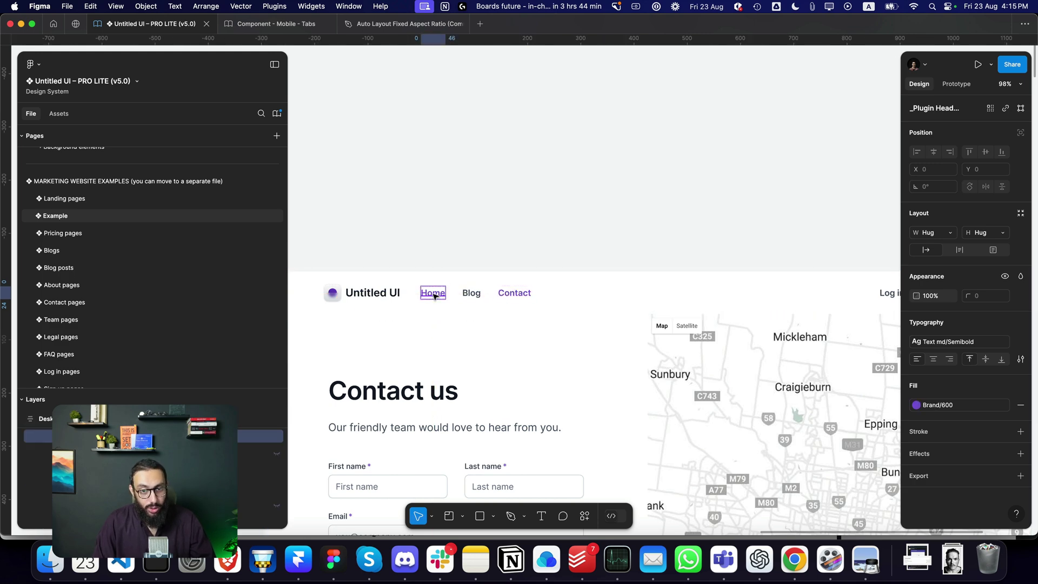
click(471, 292)
click(438, 297)
- Launch figma.to.website from the quick actions search to show its Level 0 address and empty Pages list
click(440, 238)
scroll(440, 238, down, 10)
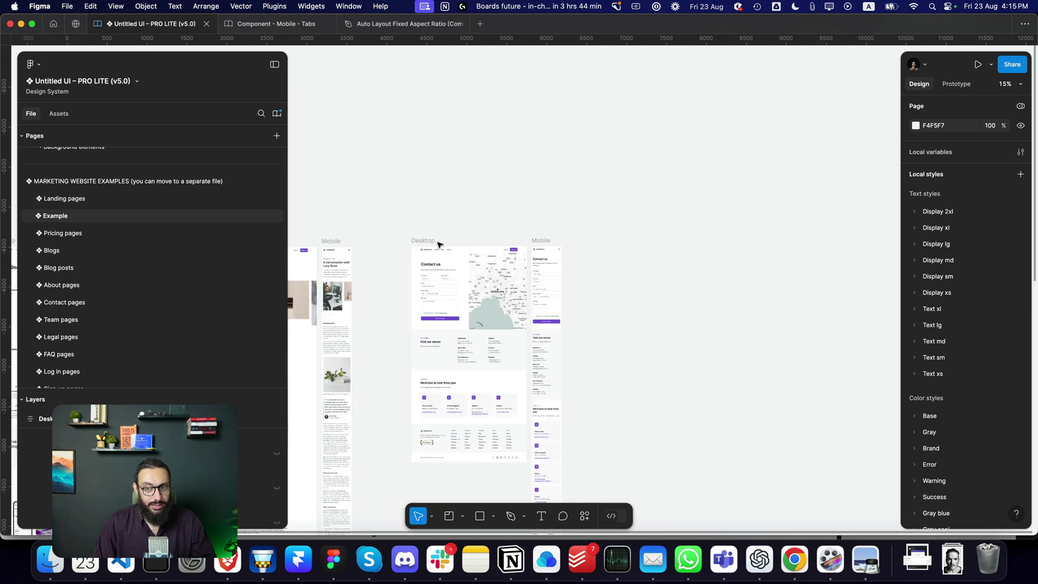
scroll(439, 245, left, 10)
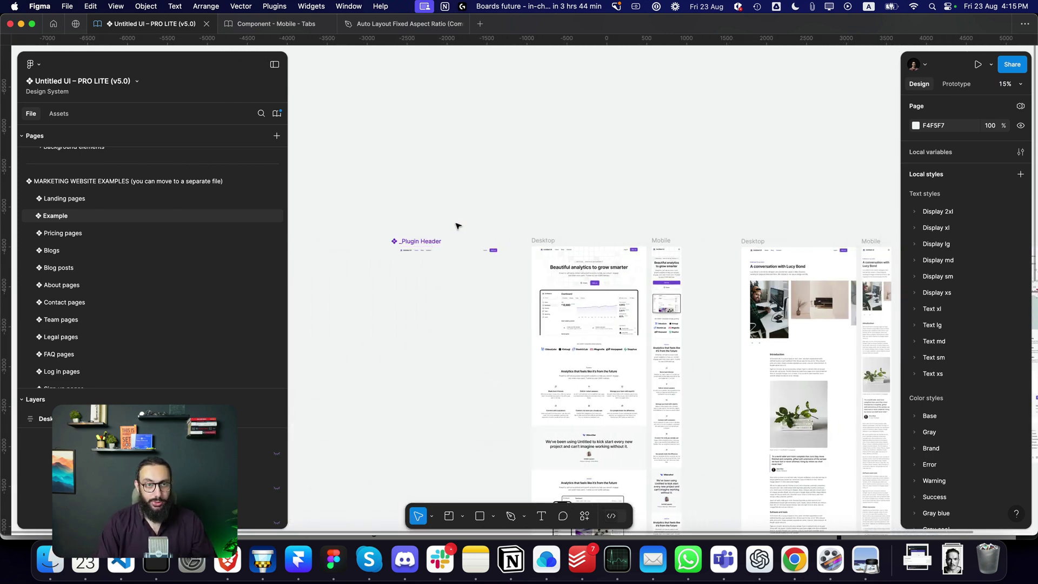
key(super+k)
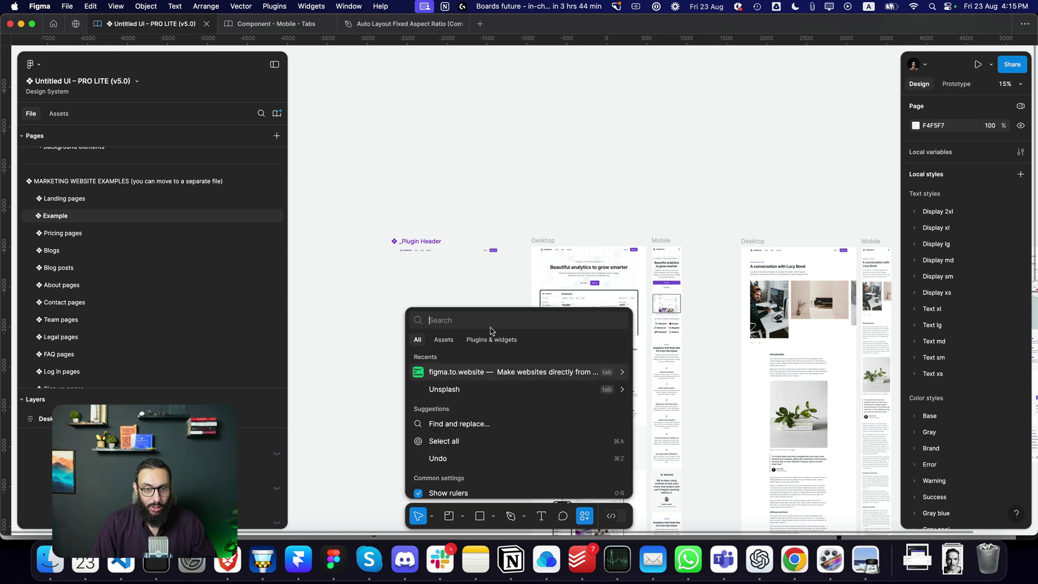
click(465, 372)
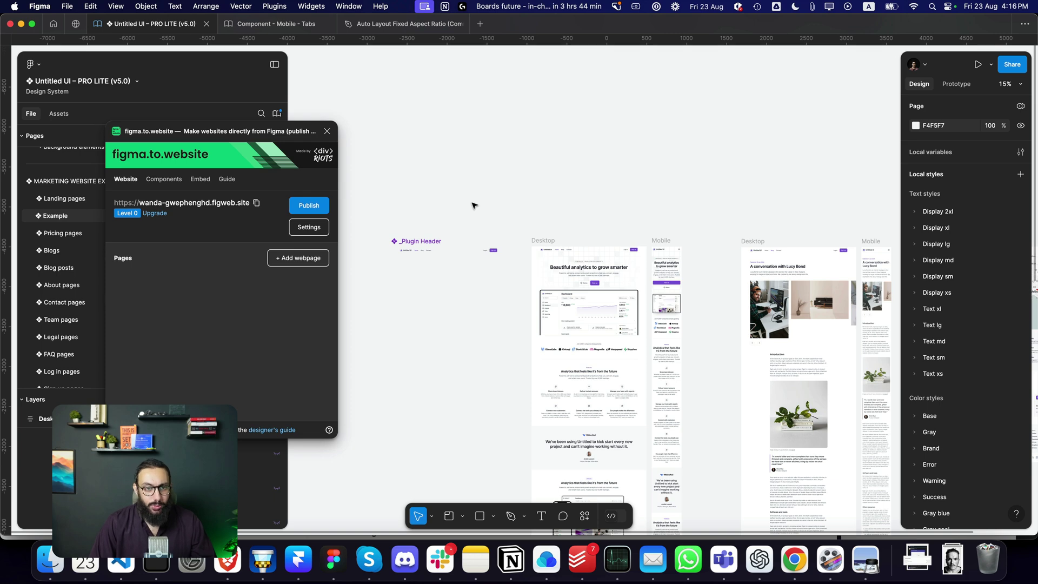
scroll(534, 230, down, 5)
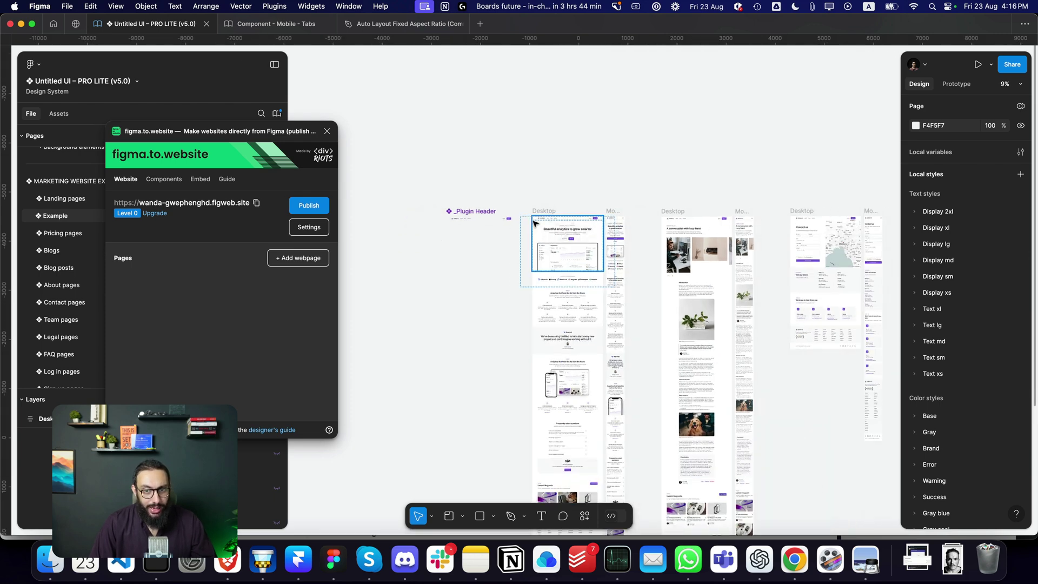
- Wrap the home page Desktop and Mobile frames in a section named /home
scroll(534, 221, left, 3)
key(s)
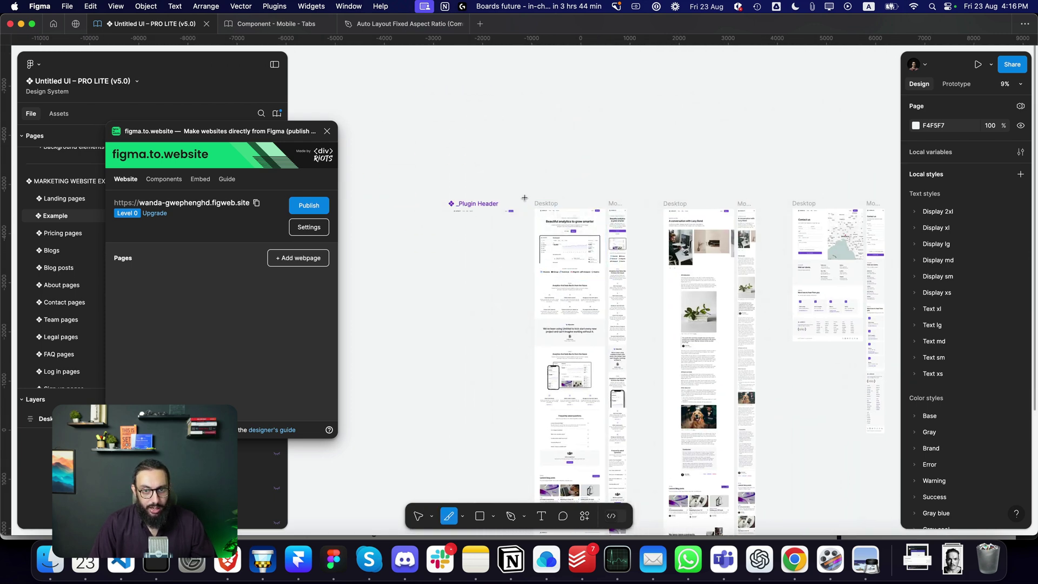
key(shift+s)
drag(526, 197, 636, 446)
scroll(619, 388, right, 3)
scroll(620, 388, up, 2)
scroll(619, 388, up, 3)
scroll(620, 388, right, 1)
key(cmd+r)
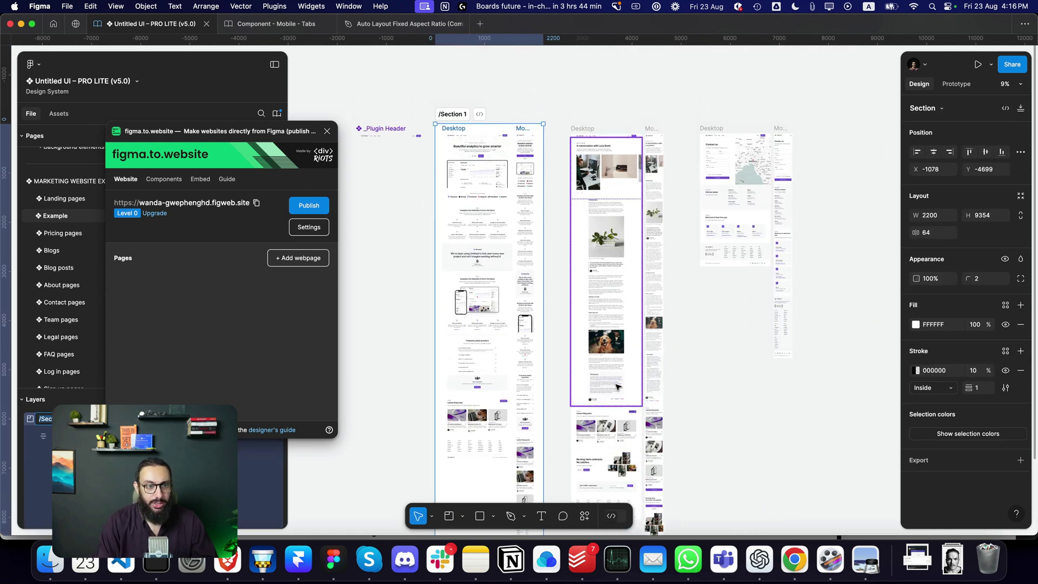
text(home)
key(Return)
- Draw a section around the blog page frames and name it /blog
key(shift+s)
drag(565, 124, 671, 437)
scroll(671, 437, up, 5)
key(cmd+r)
text(c)
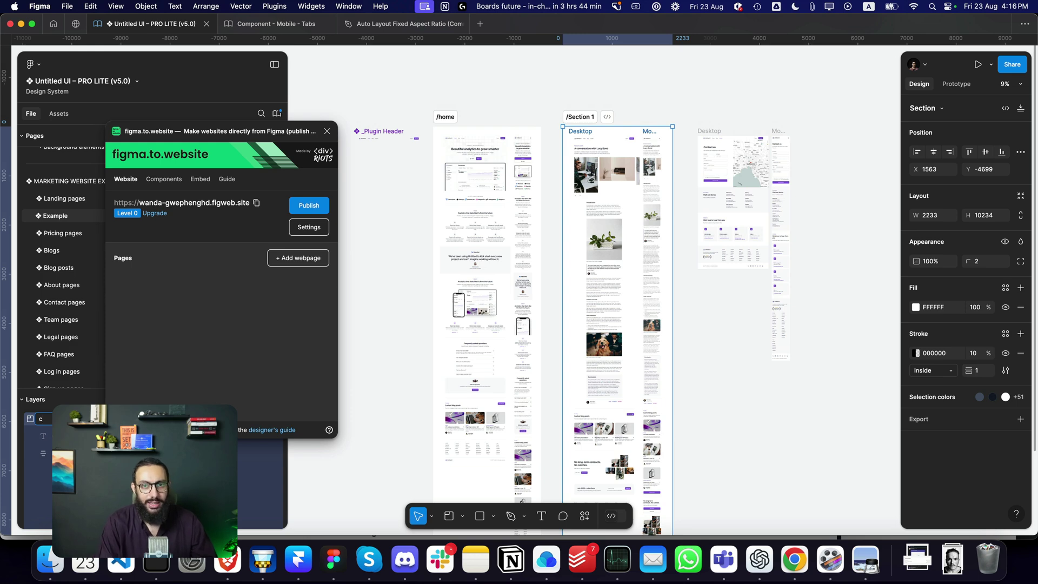
text(blog)
key(Return)
- Draw a section around the contact page frames and name it /contact
key(f)
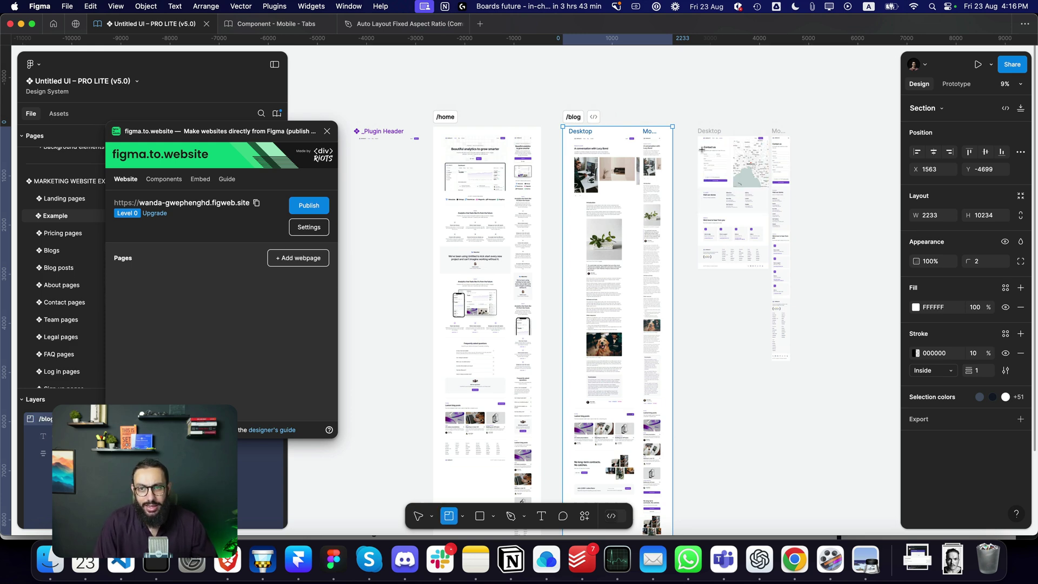
mouse_move(690, 120)
mouse_down()
mouse_move(815, 315)
mouse_move(815, 381)
mouse_move(801, 373)
mouse_up()
key(super+r)
text(contact)
key(Return)
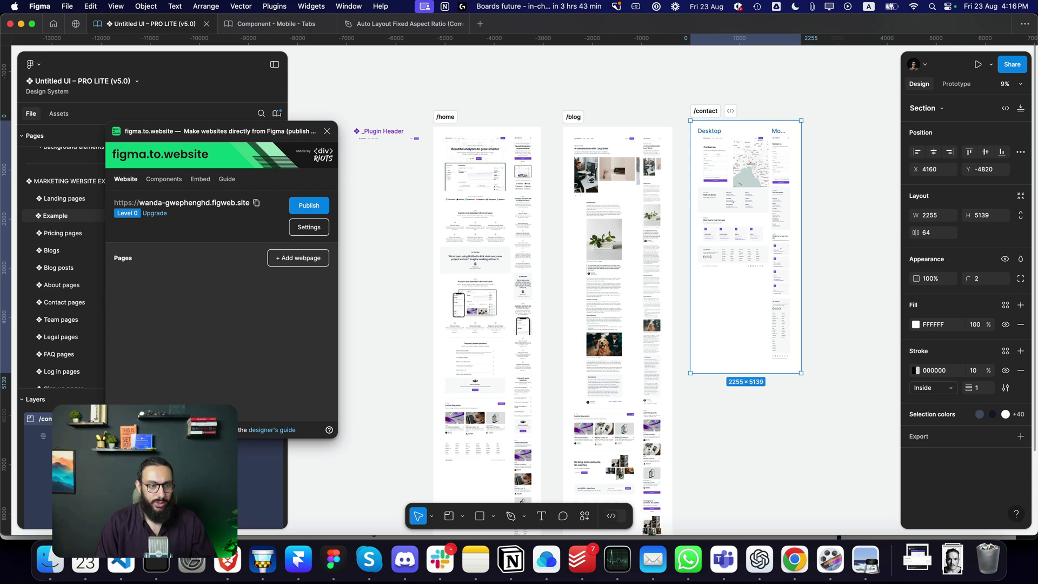
scroll(551, 115, left, 3)
scroll(553, 113, up, 2)
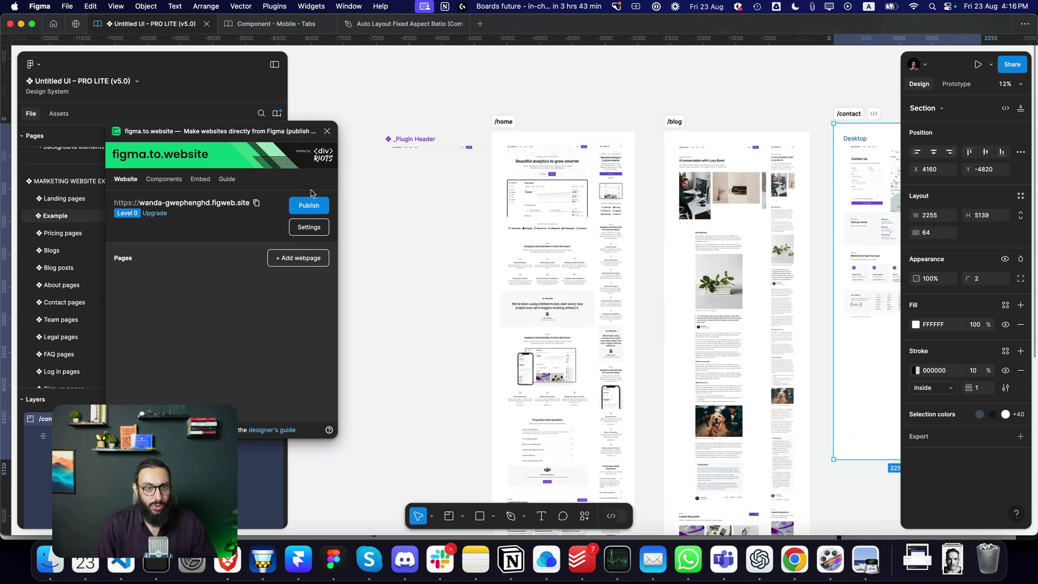
- Add the /home, /blog and /contact sections one by one as webpages in the plugin
click(503, 121)
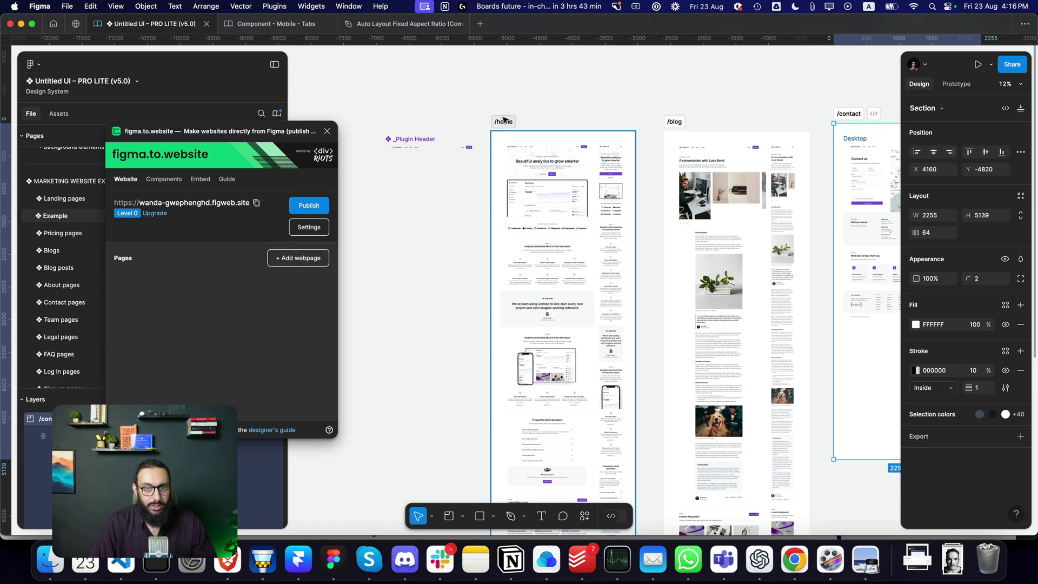
click(301, 260)
click(674, 121)
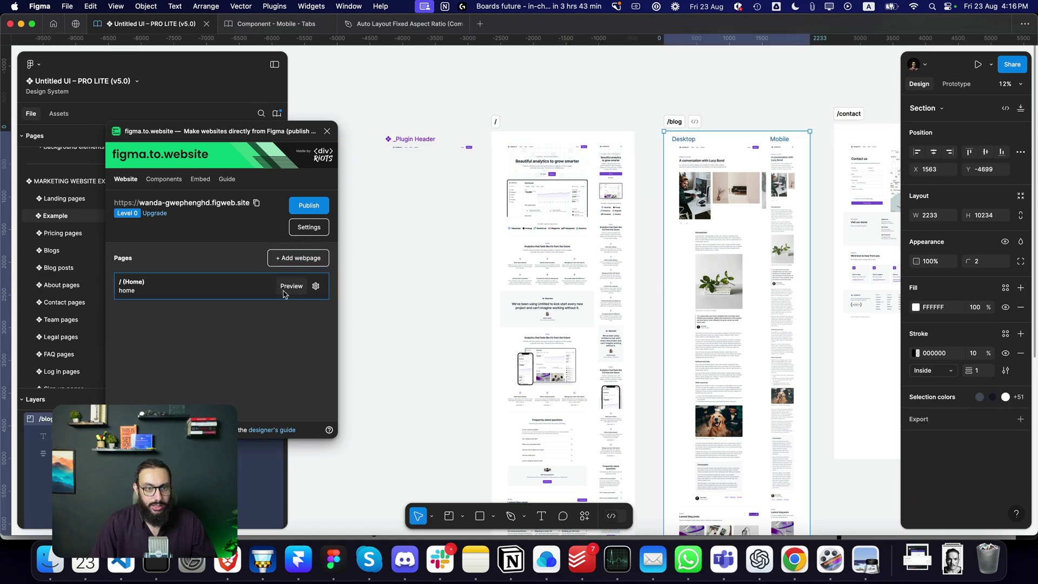
click(301, 258)
scroll(703, 189, right, 3)
click(767, 118)
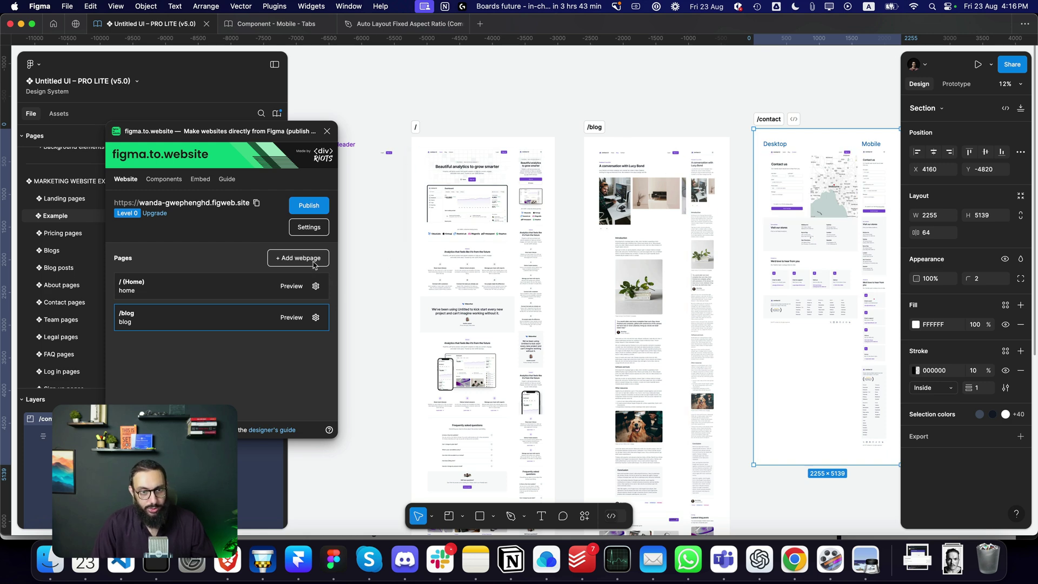
click(312, 261)
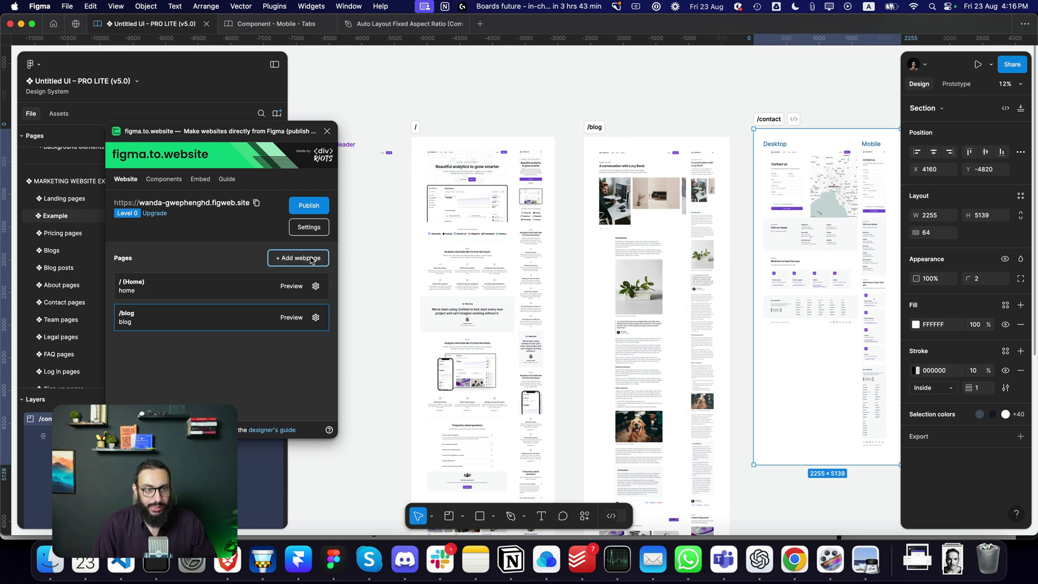
click(310, 229)
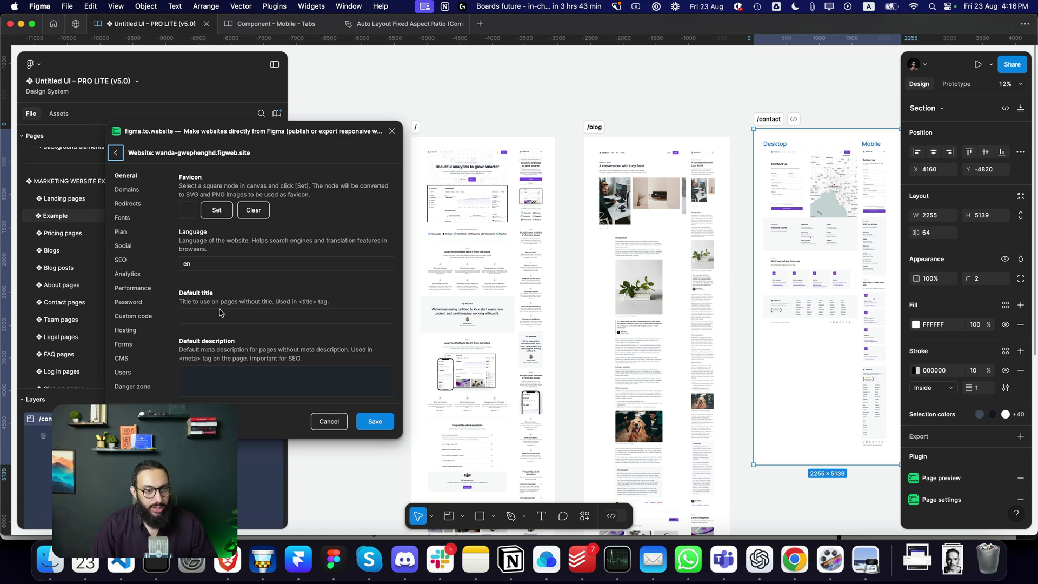
scroll(189, 216, down, 1)
click(127, 190)
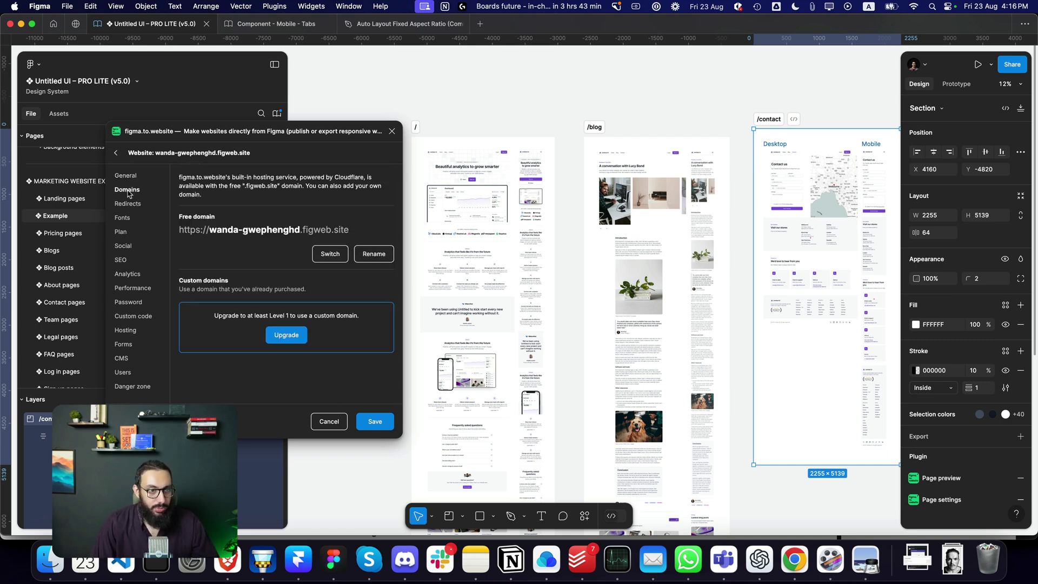
click(127, 221)
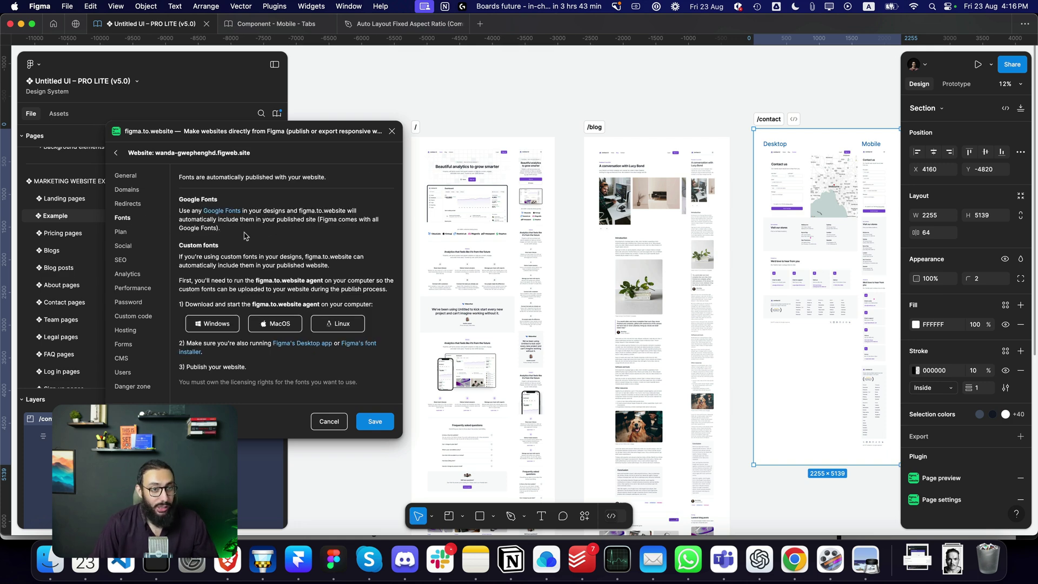
click(139, 182)
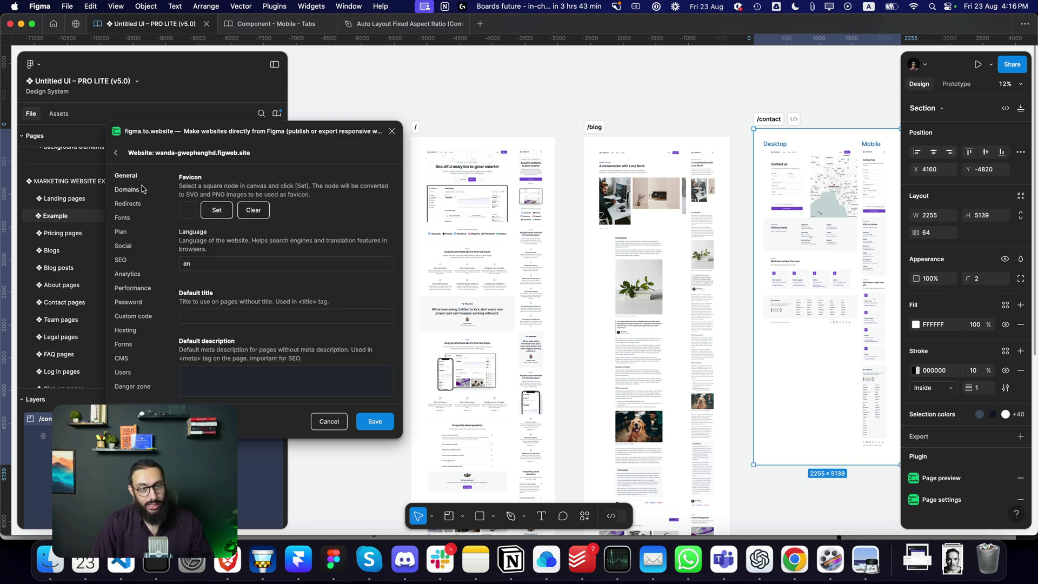
click(116, 153)
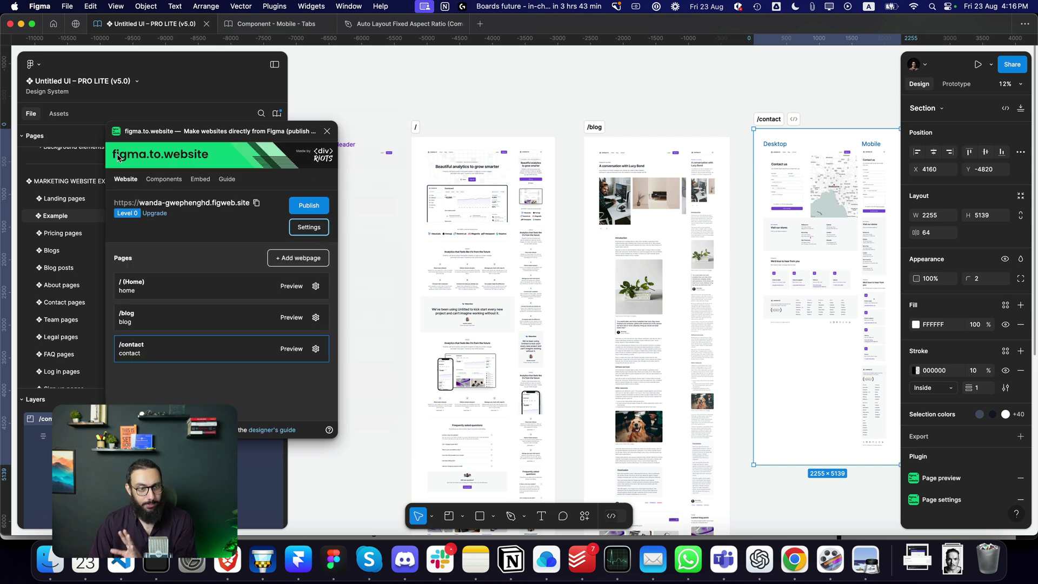
- Publish the three-page site and wait for the Publish successful message with its figweb.site address
click(303, 209)
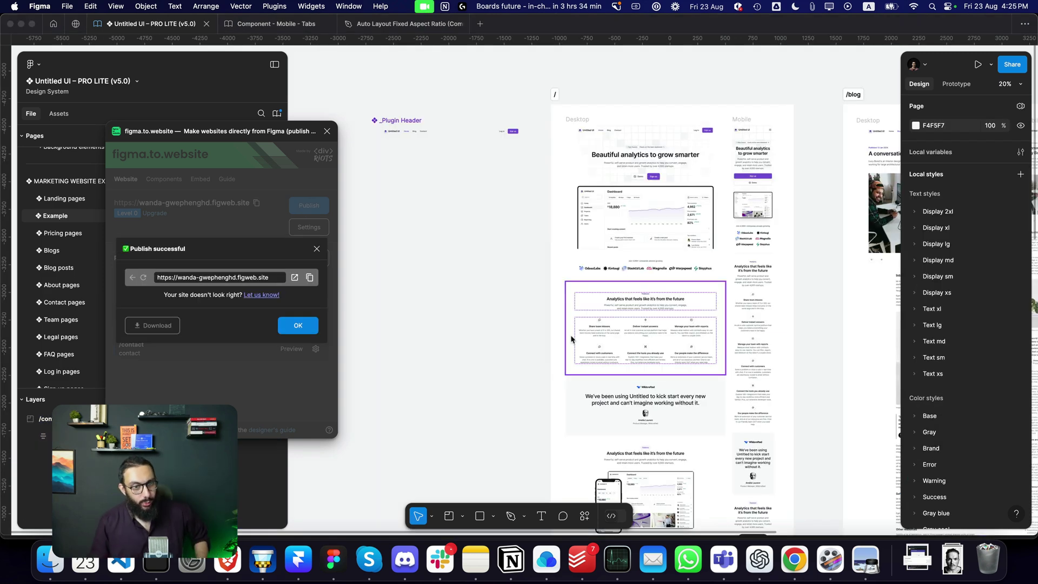
click(294, 262)
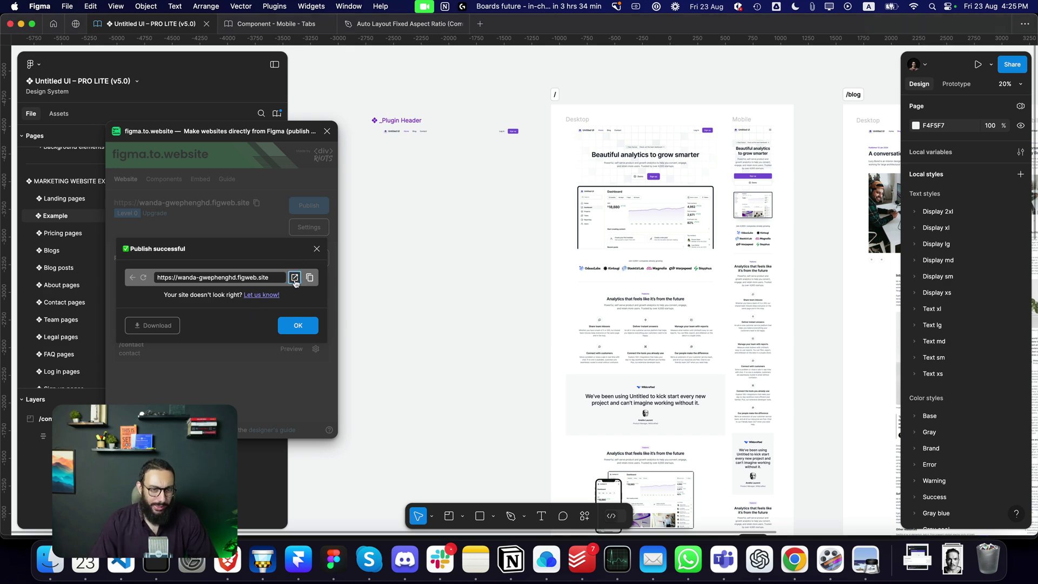
click(294, 278)
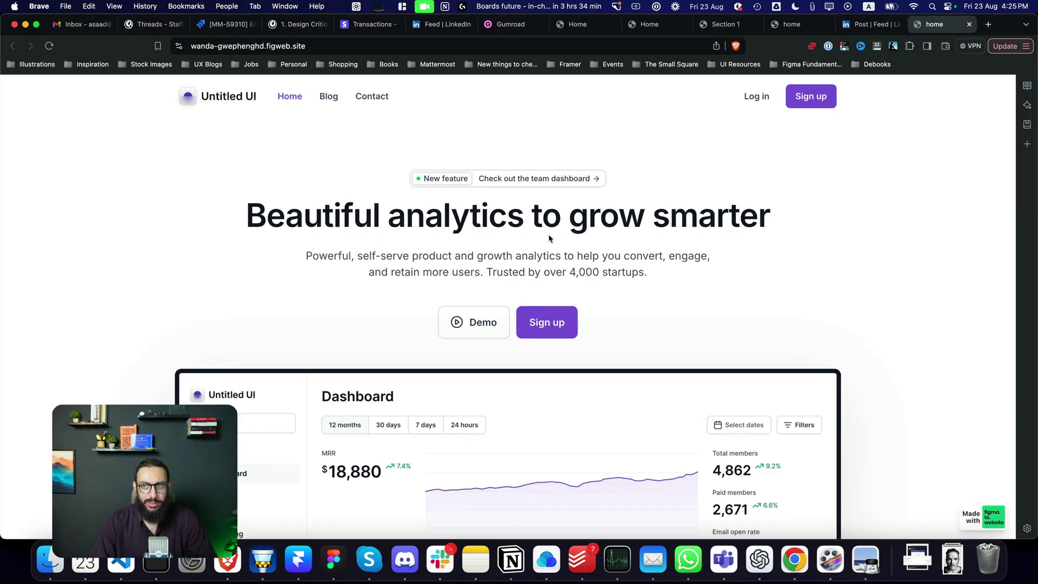
scroll(622, 230, down, 10)
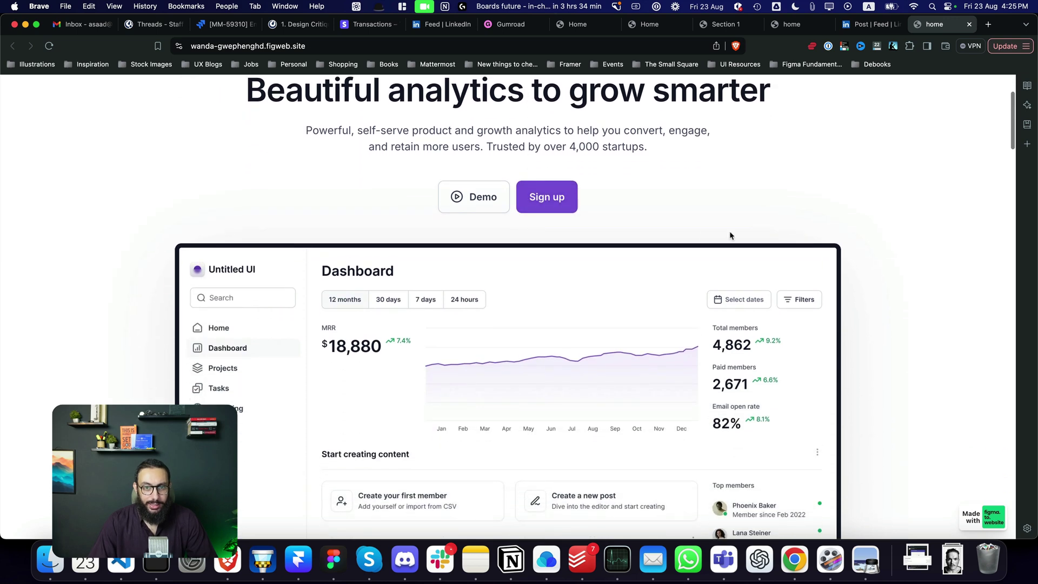
scroll(730, 235, down, 10)
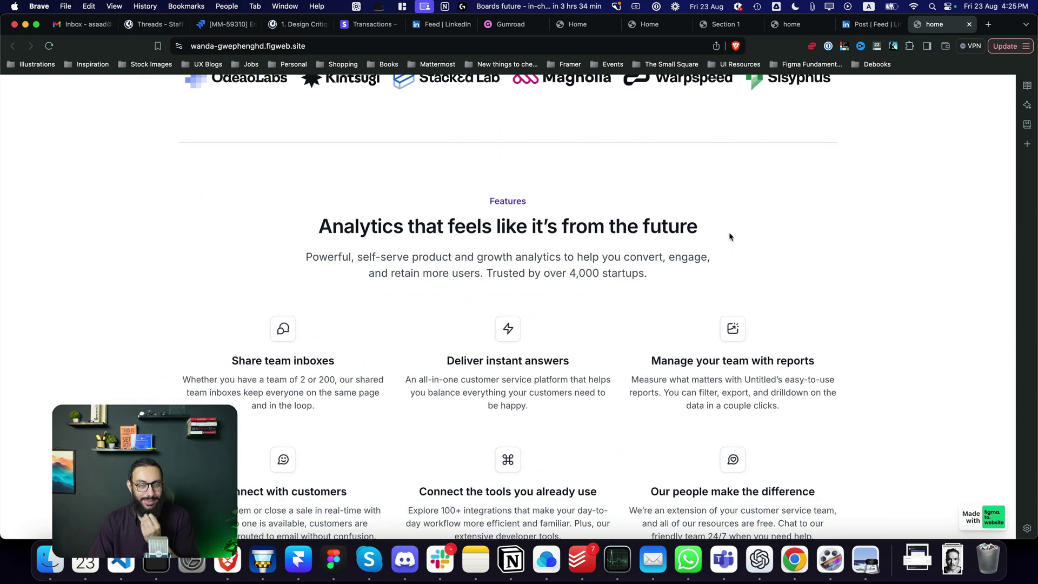
scroll(729, 236, down, 10)
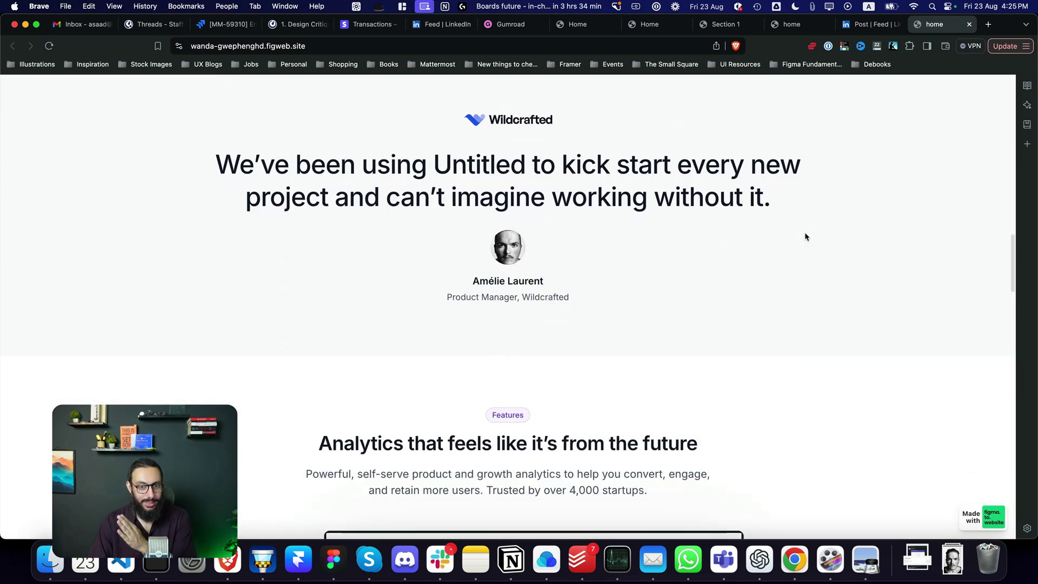
scroll(805, 237, down, 8)
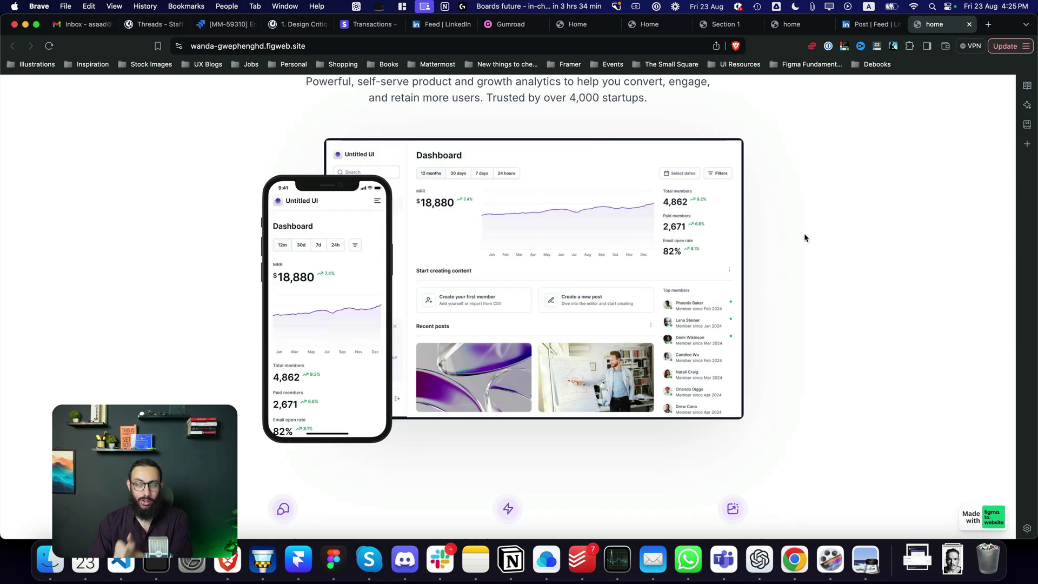
scroll(804, 238, down, 6)
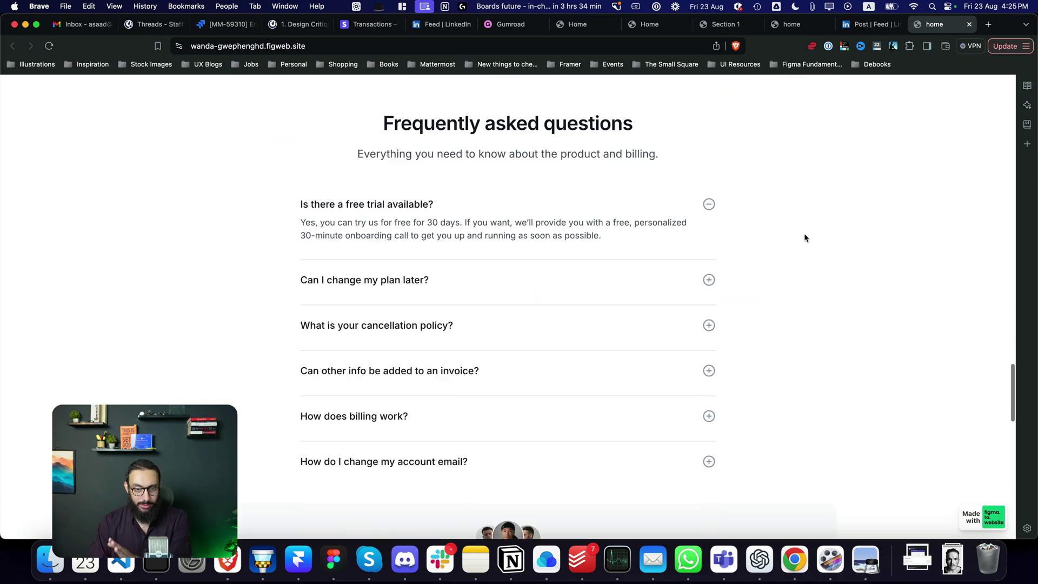
scroll(804, 238, down, 10)
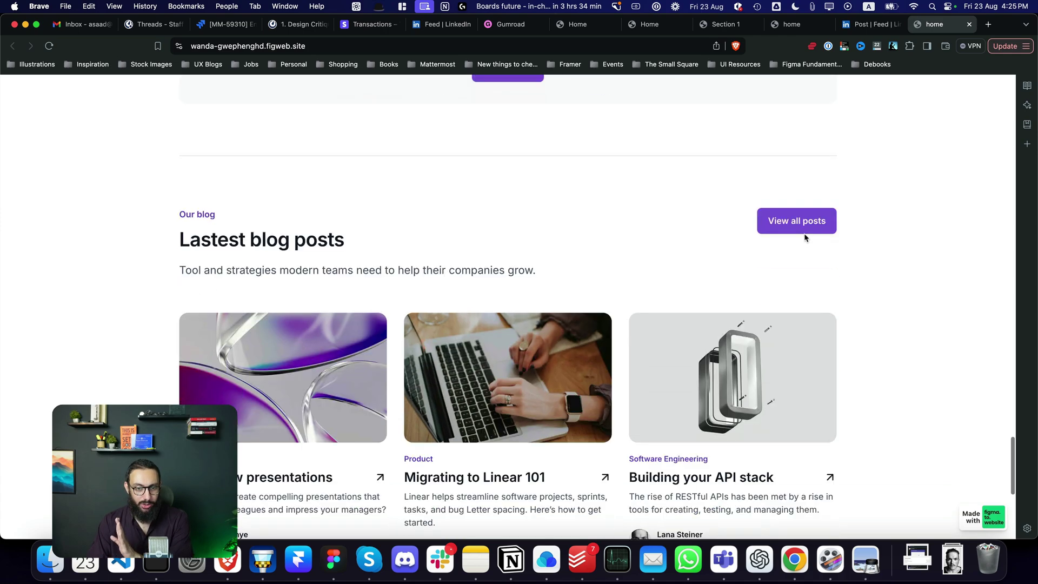
scroll(804, 238, down, 5)
scroll(804, 237, up, 15)
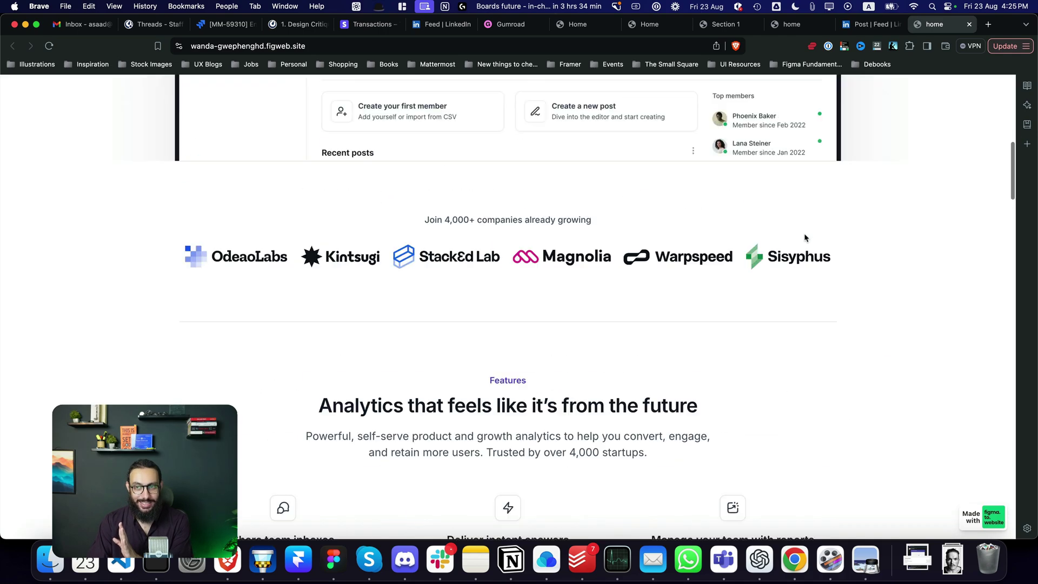
scroll(804, 238, up, 10)
- Open the console beside the live site and resize the page to check its mobile layout
key(super+alt+j)
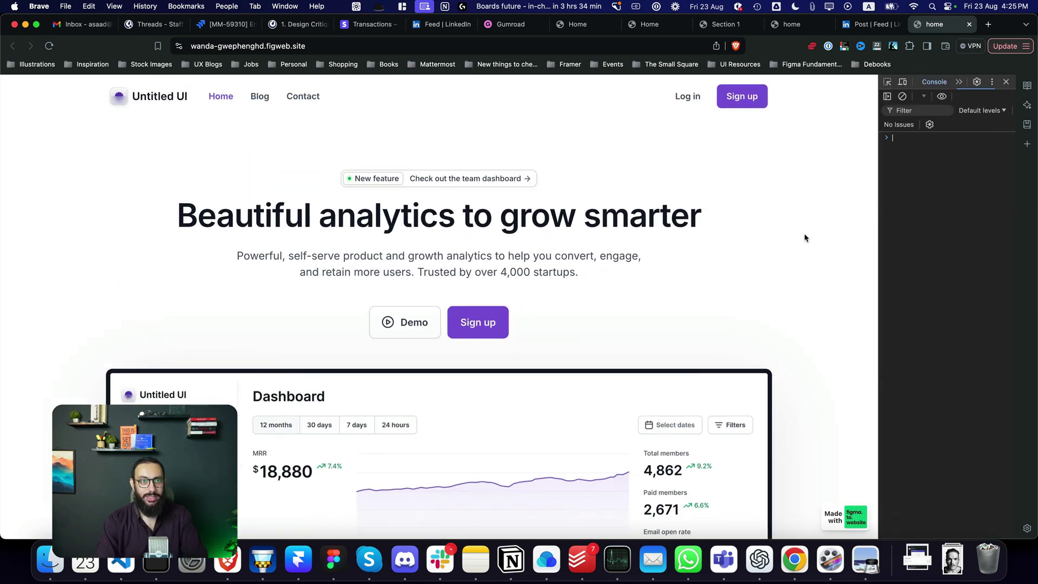
drag(876, 212, 611, 214)
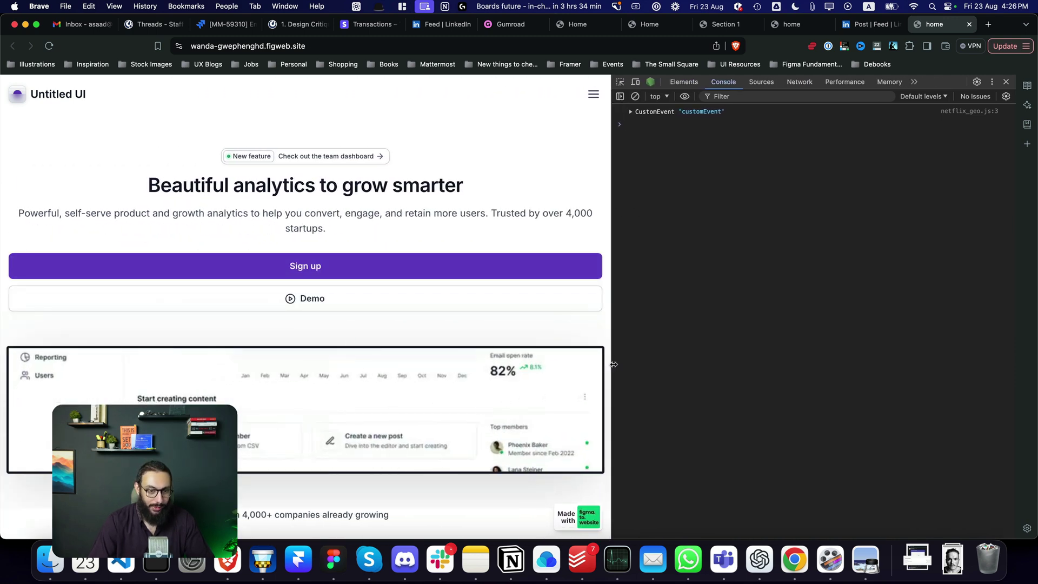
drag(614, 364, 804, 335)
scroll(755, 331, down, 15)
scroll(755, 332, down, 15)
scroll(755, 331, up, 10)
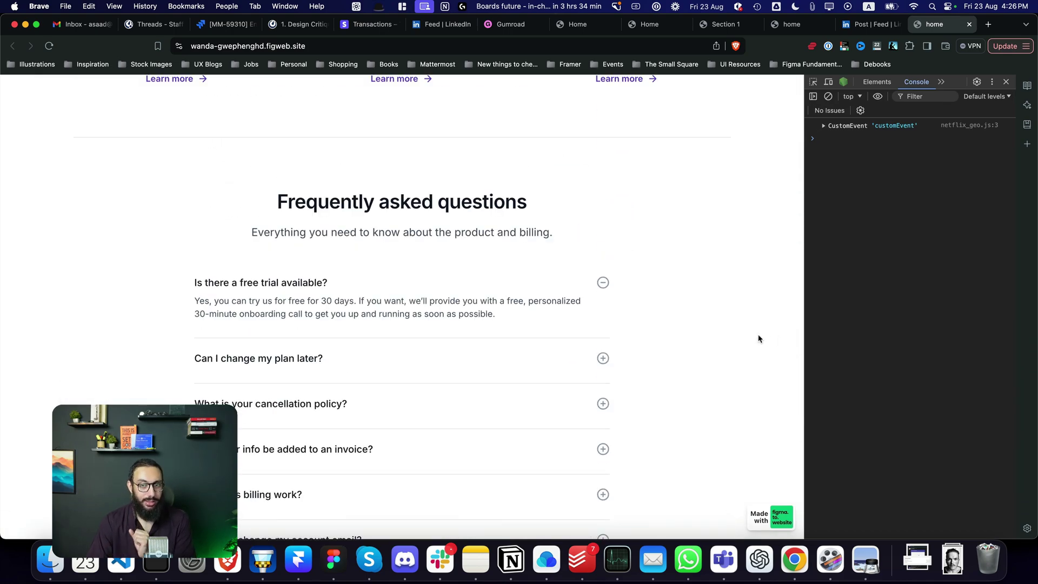
scroll(676, 270, up, 20)
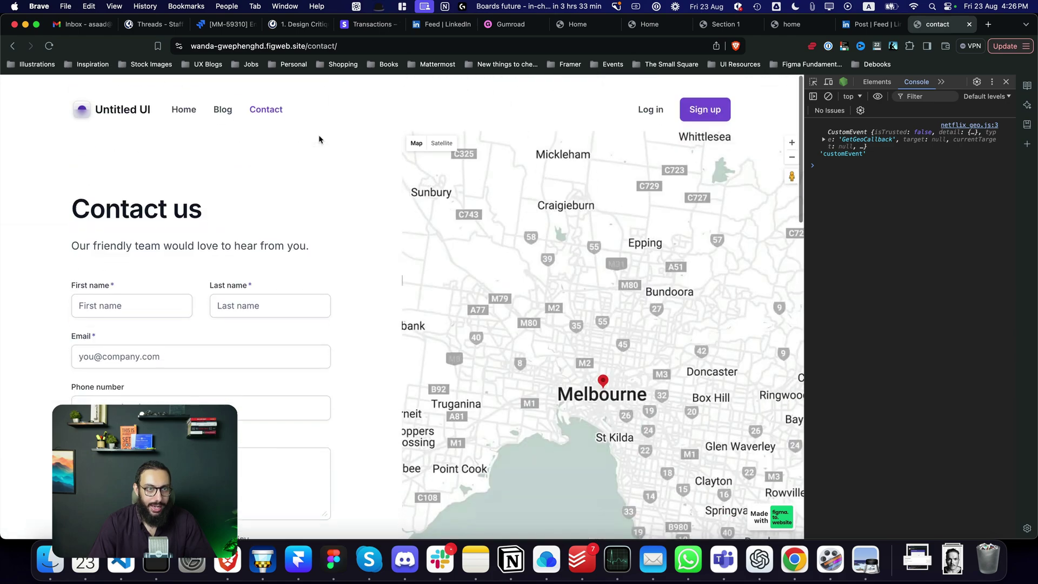
key(super+l)
key(Right)
key(shift+alt+Left)
text(blog/)
key(Return)
scroll(463, 190, down, 20)
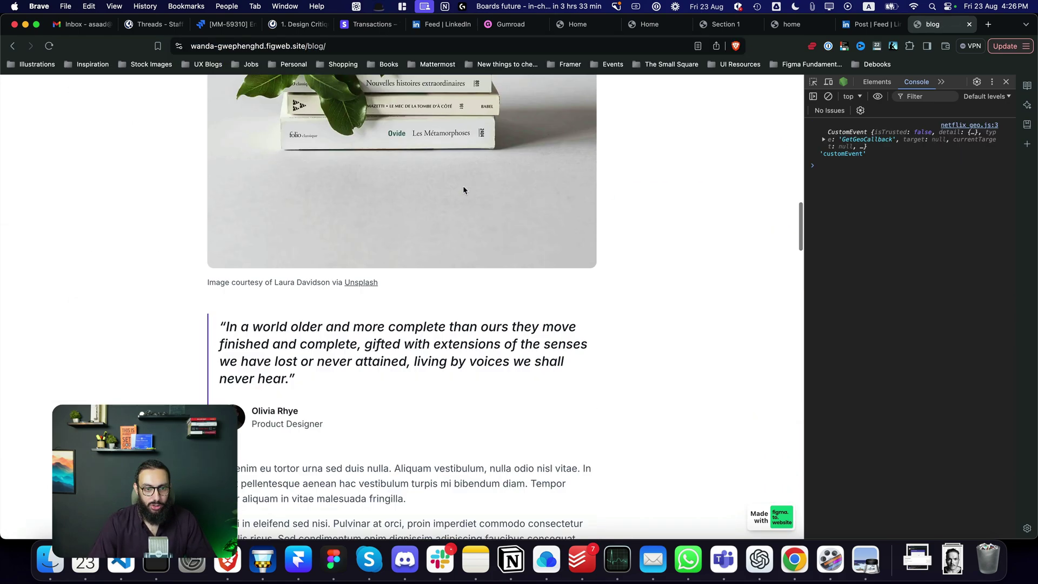
scroll(463, 190, up, 20)
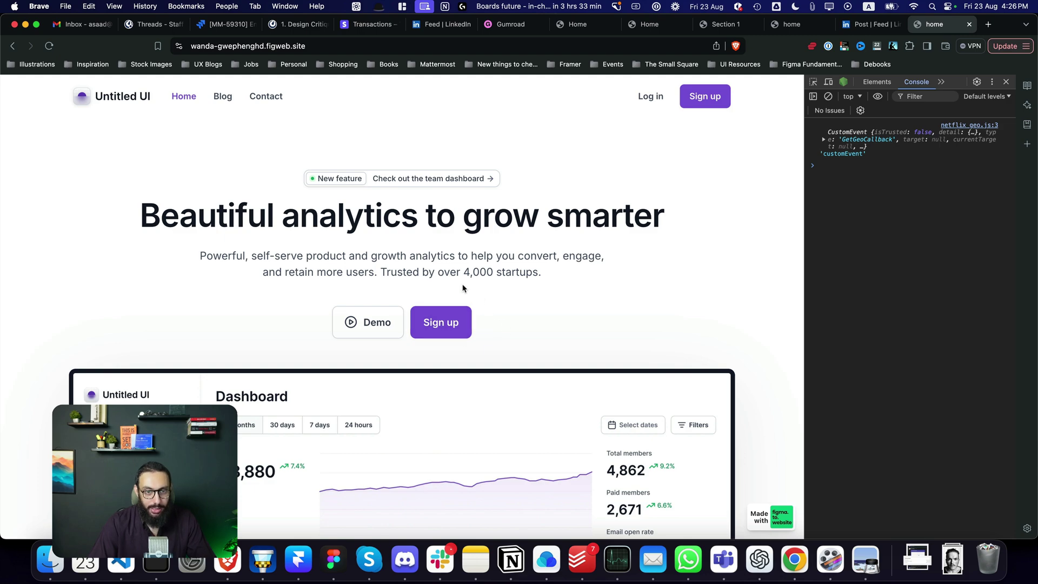
scroll(533, 217, down, 20)
scroll(419, 238, up, 2)
click(409, 227)
click(425, 224)
click(431, 217)
click(421, 260)
click(399, 341)
click(400, 265)
click(390, 297)
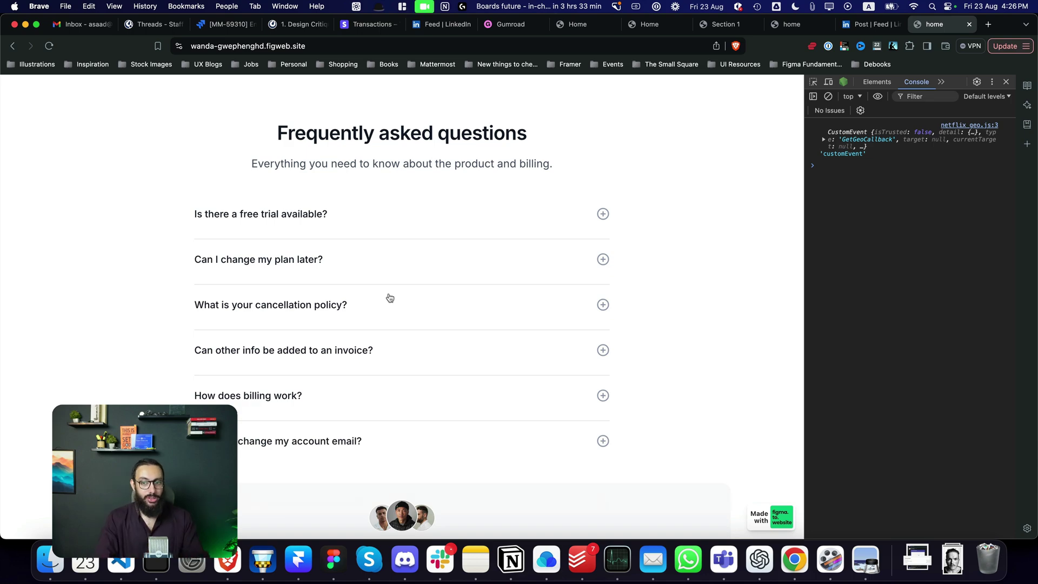
scroll(390, 297, down, 10)
scroll(412, 285, up, 20)
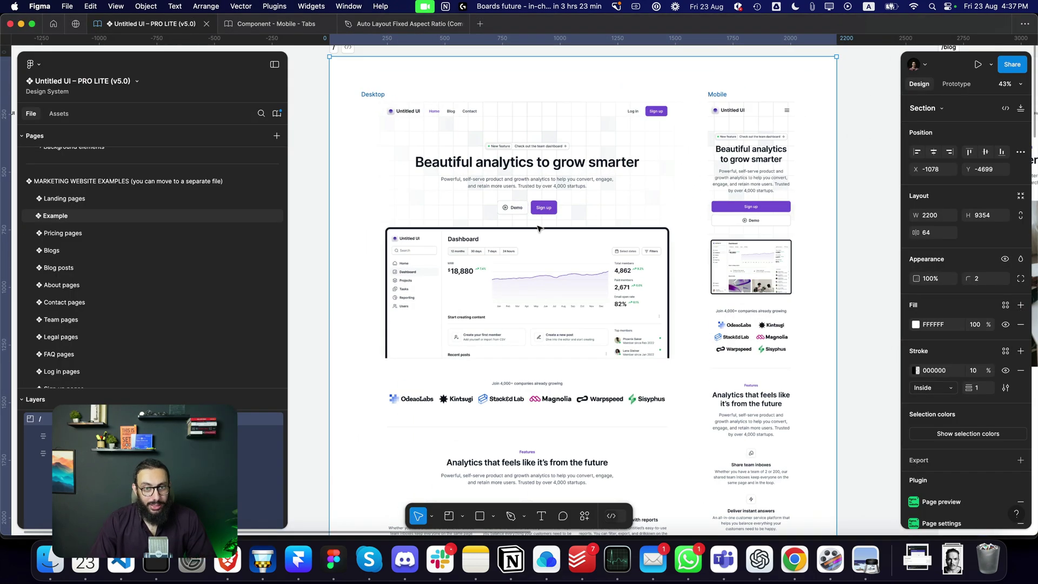
- Copy the home page hero frame above the pages and make it the Hero Section main component
click(536, 227)
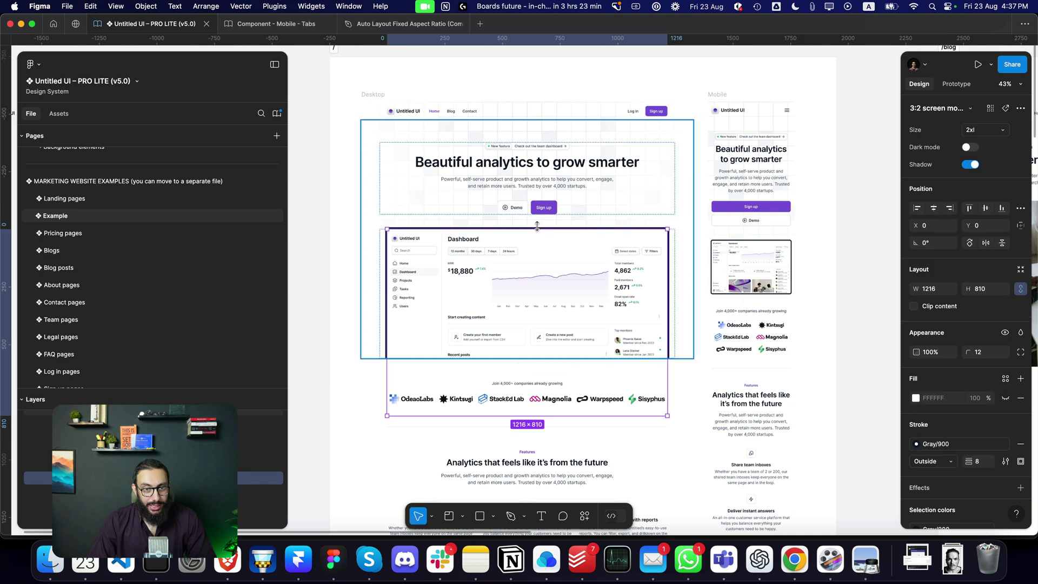
key(Escape)
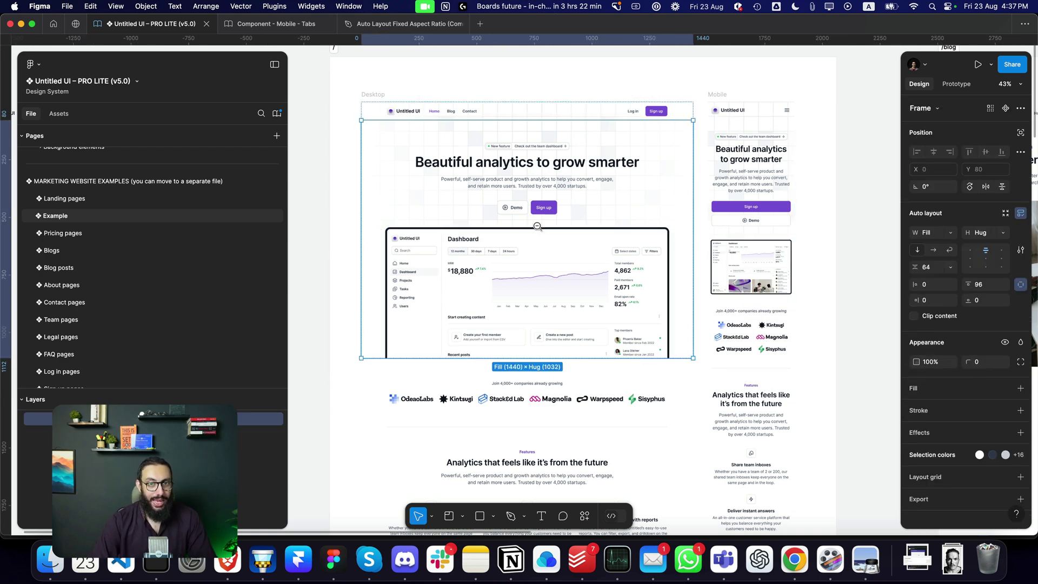
scroll(539, 228, down, 5)
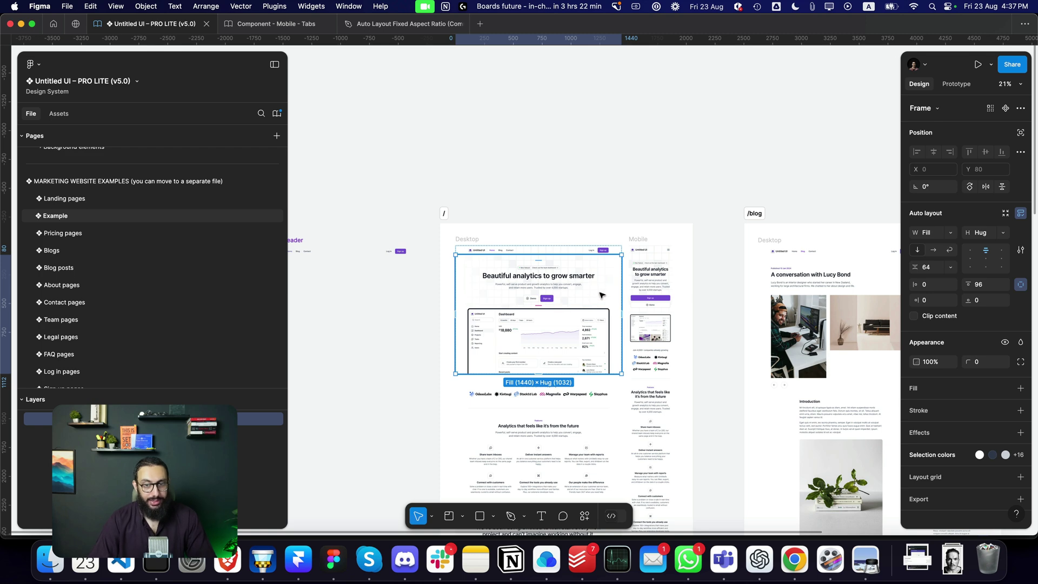
scroll(601, 295, up, 2)
drag(588, 368, 606, 133)
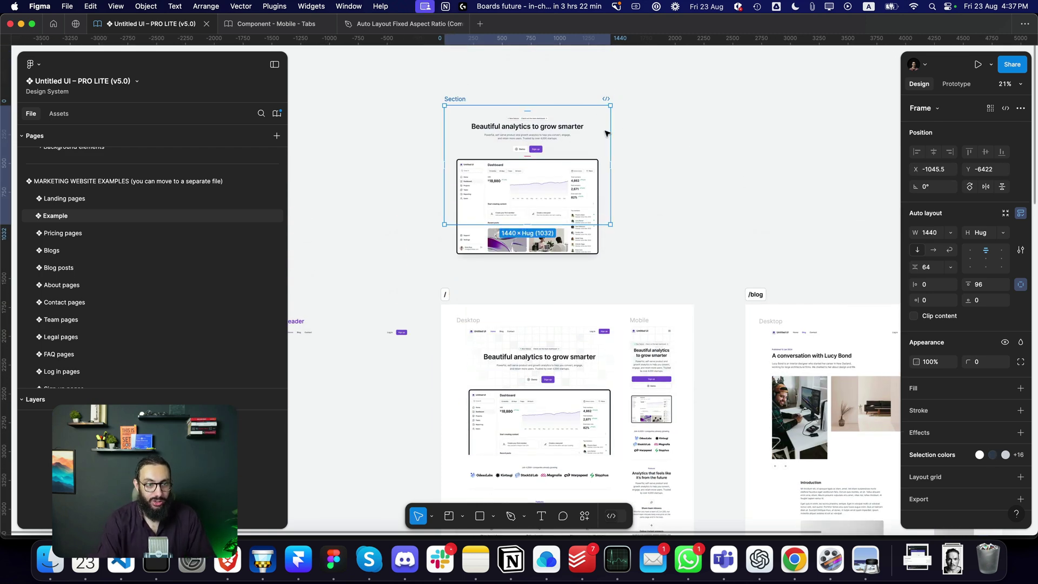
key(super+alt+k)
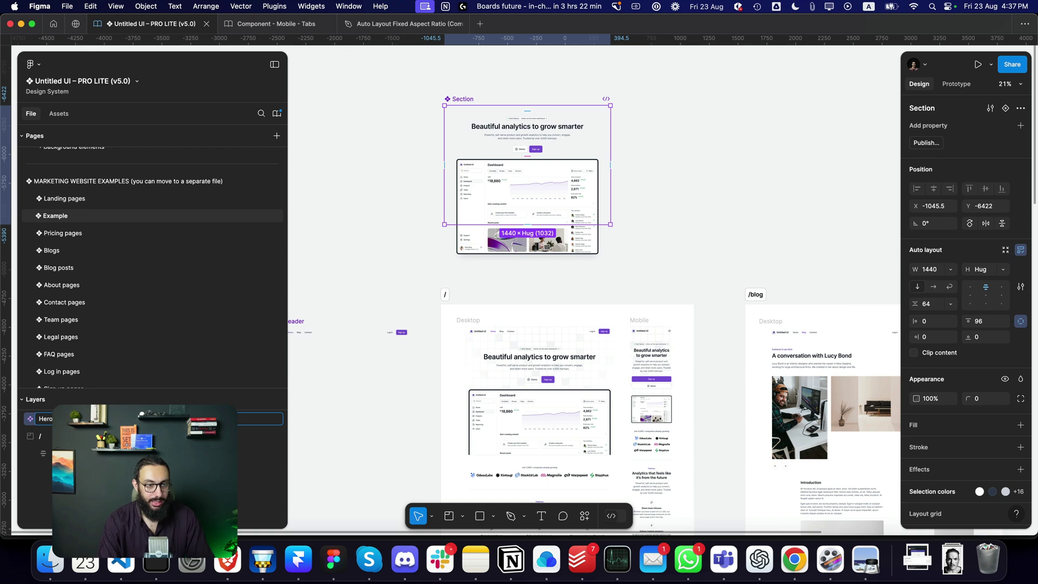
- Add a second variant and give the component set horizontal auto layout with Hug width
click(1004, 109)
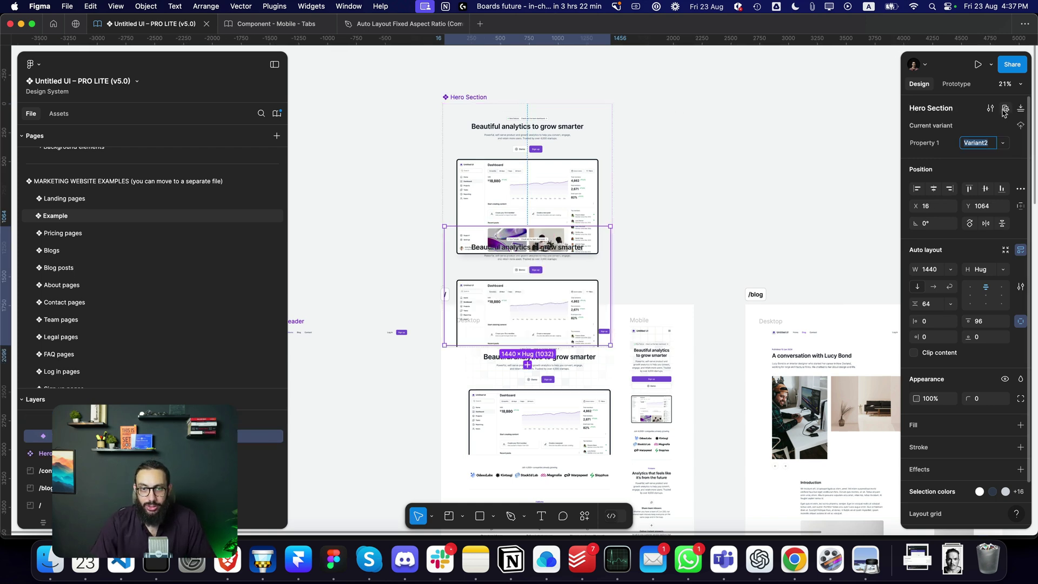
click(444, 113)
key(shift+a)
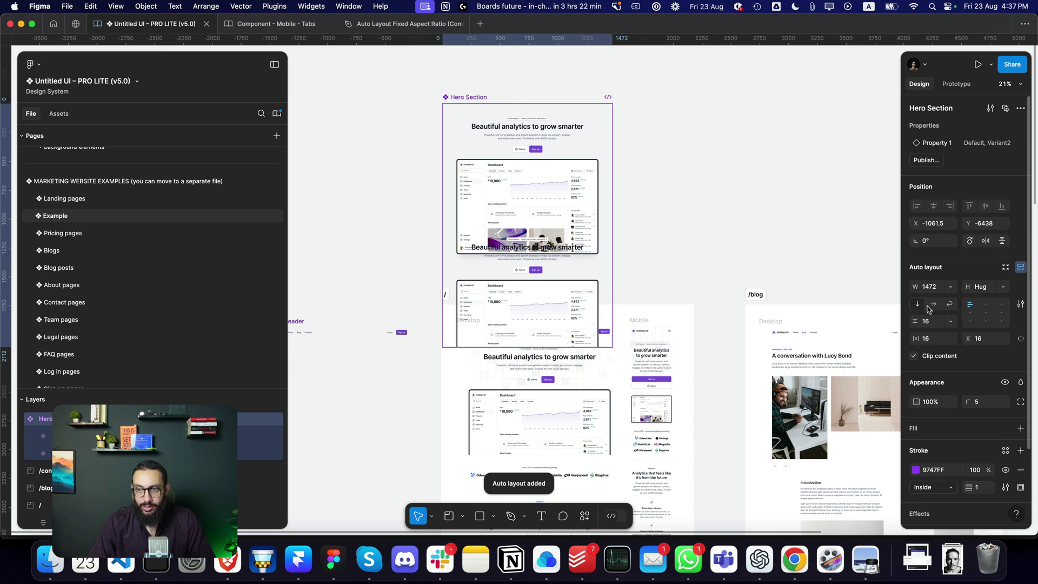
click(931, 305)
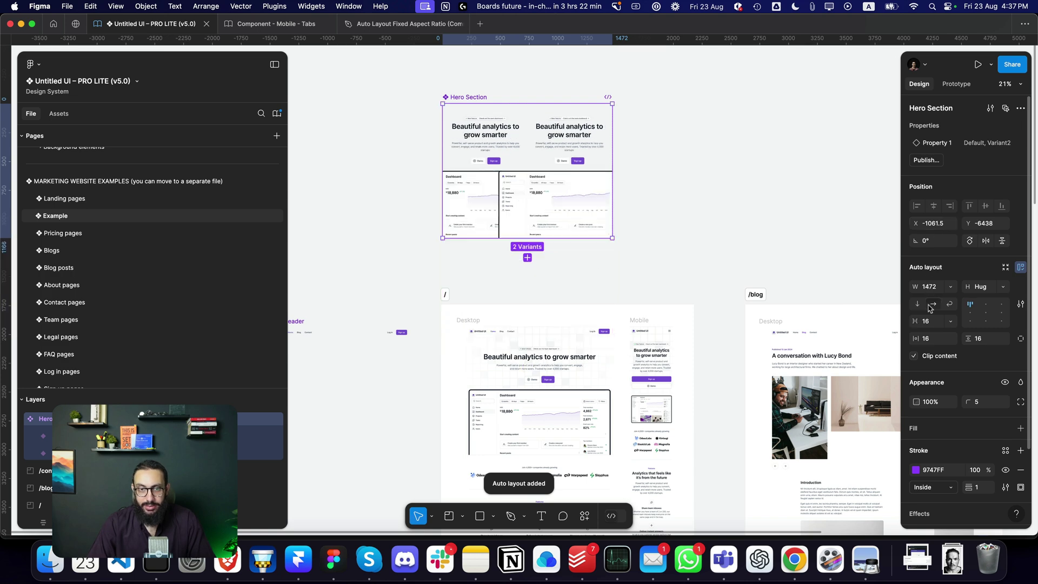
click(950, 286)
click(926, 297)
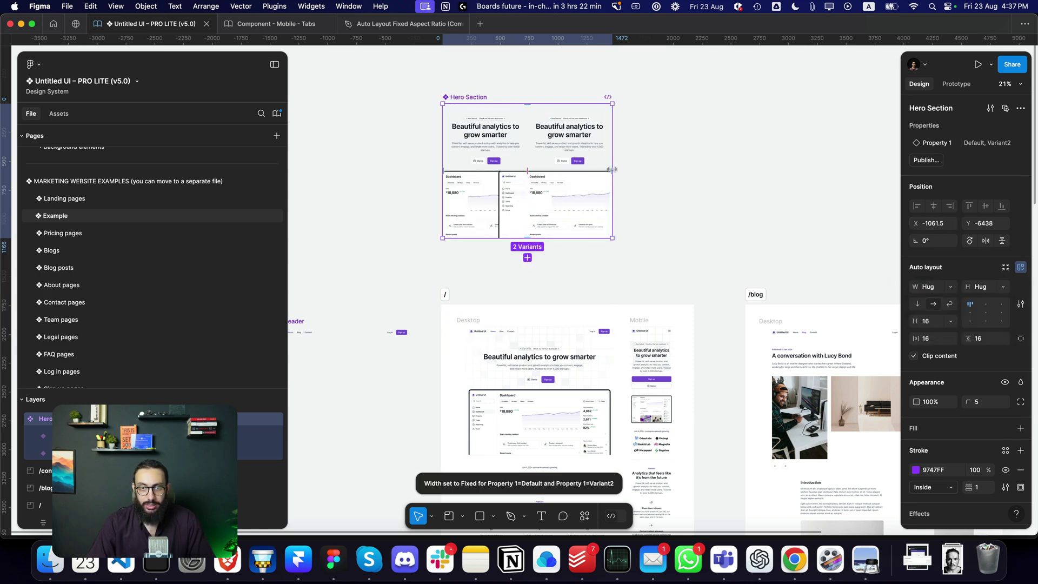
- Set both Hero Section variants to Hug their content width
click(575, 169)
shift+click(484, 169)
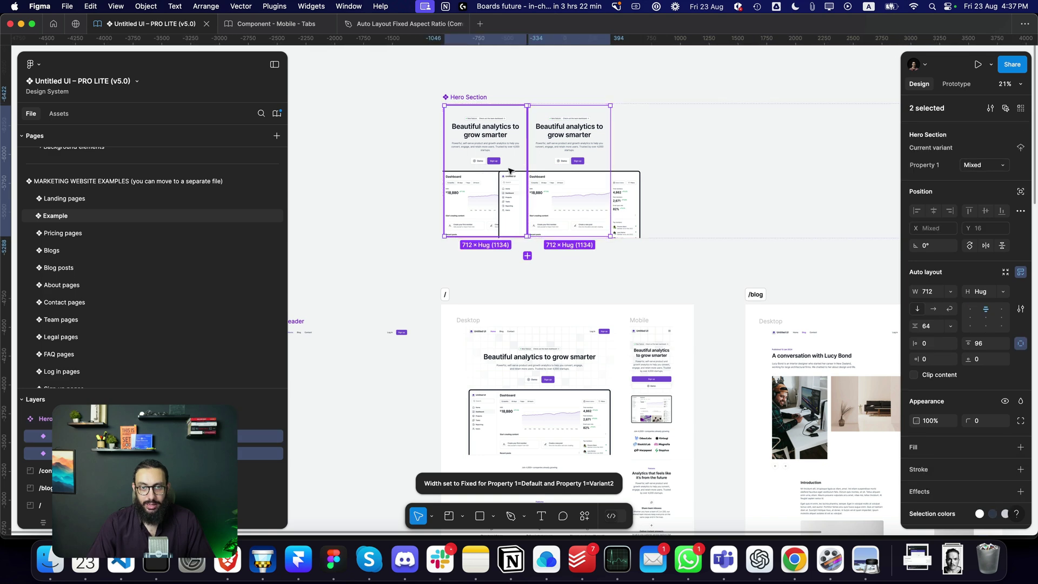
click(950, 294)
click(927, 296)
click(703, 145)
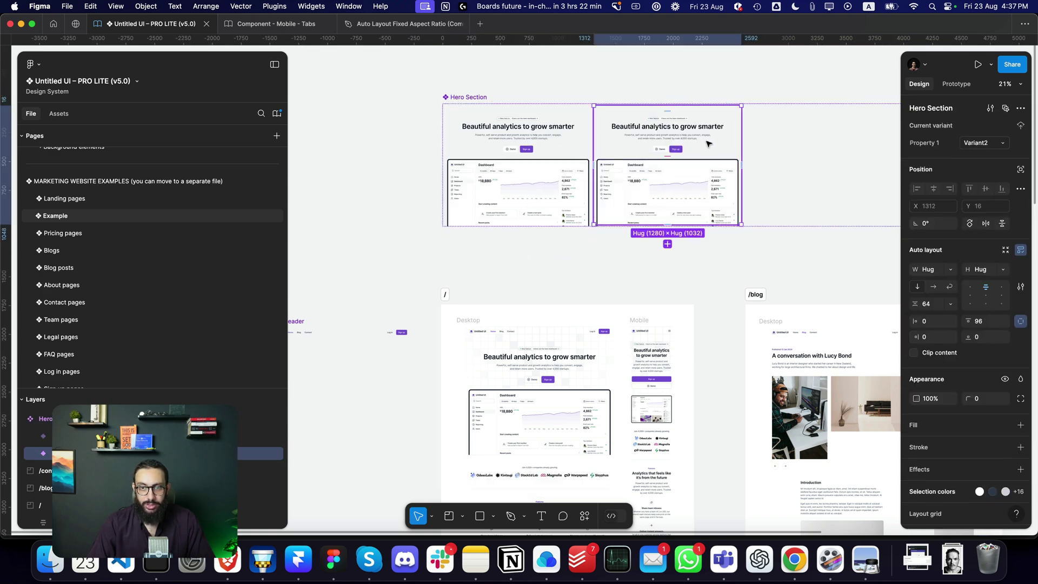
scroll(622, 243, down, 2)
- Make the home page Hero Section instance Fill the width, then add Variant3
click(560, 322)
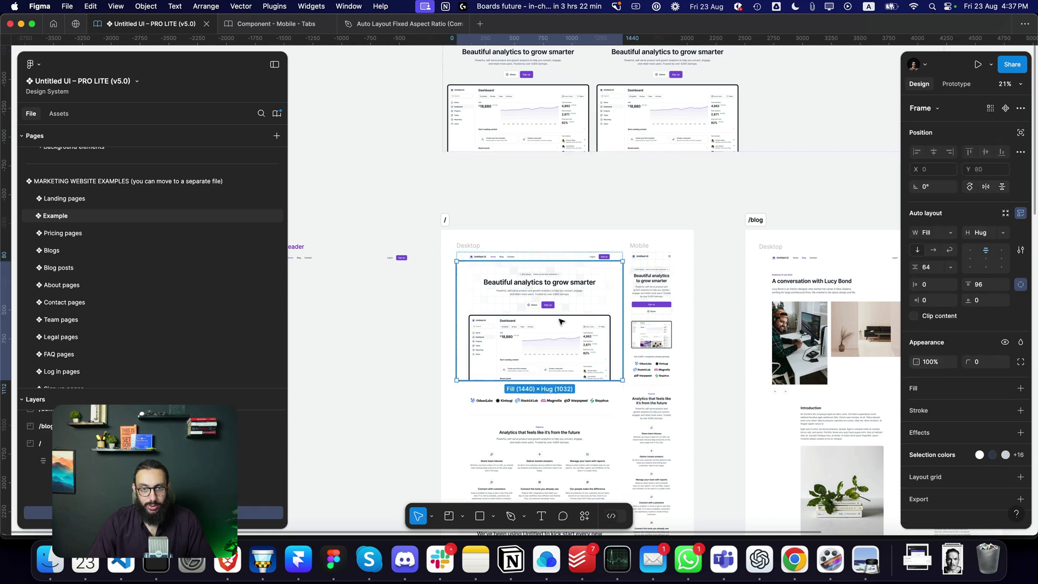
double_click(560, 322)
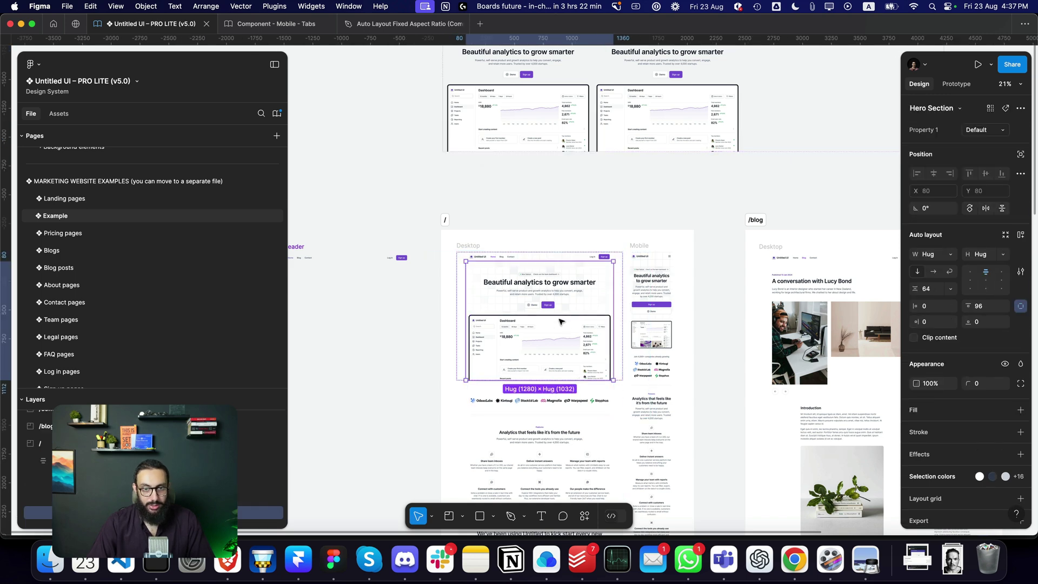
click(949, 254)
click(943, 267)
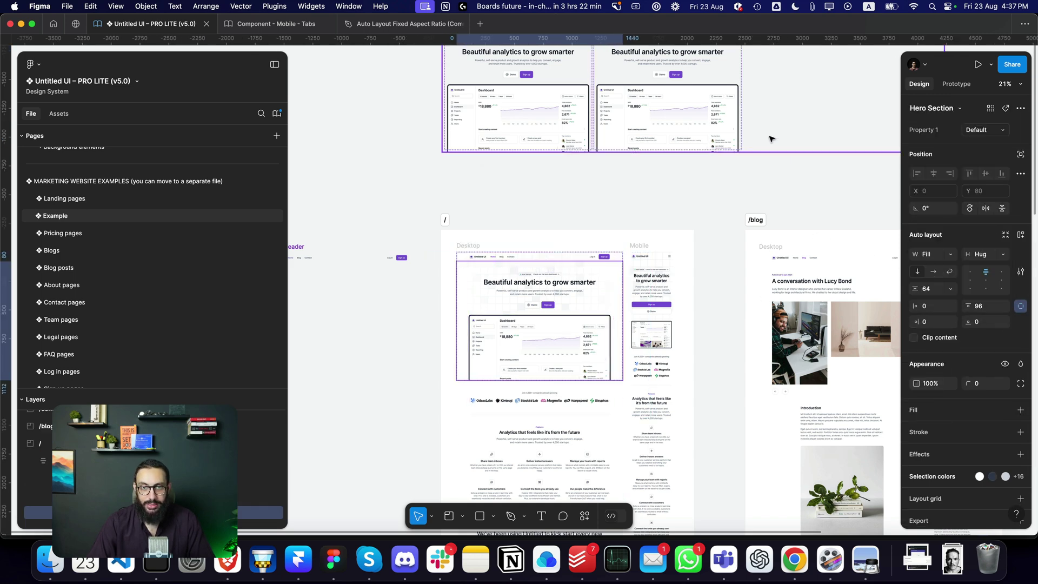
scroll(702, 138, right, 3)
scroll(656, 136, up, 2)
click(564, 156)
click(566, 233)
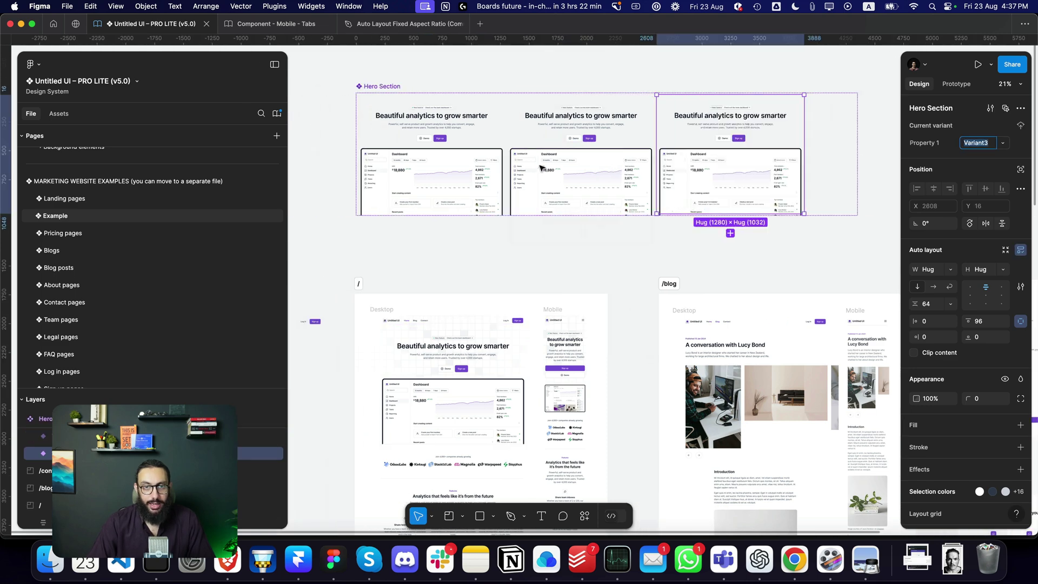
- Remove auto layout from all three Hero Section variants, leaving them fixed at 1280 × 1032
click(699, 260)
double_click(452, 166)
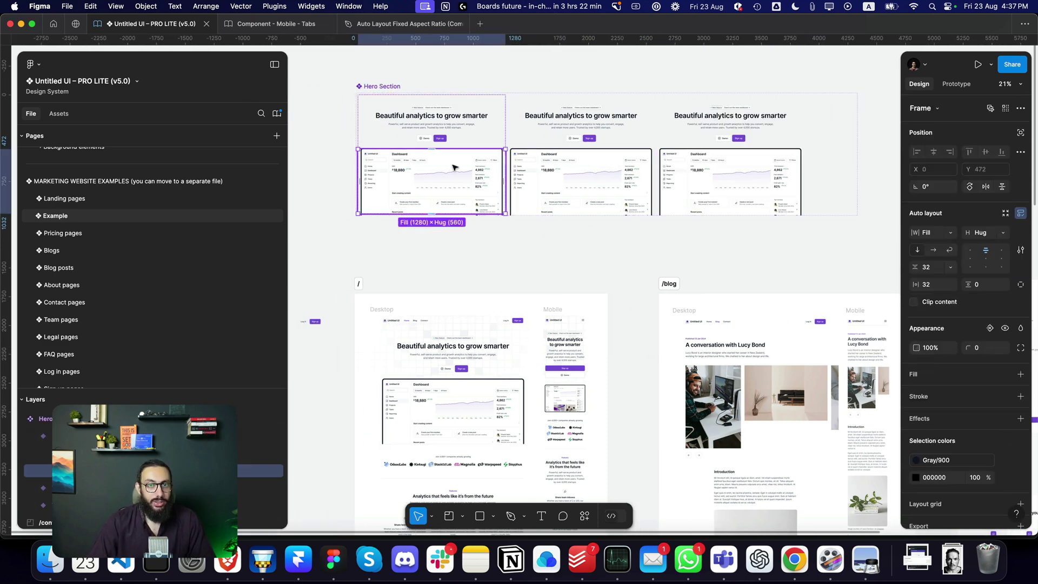
key(Escape)
shift+click(581, 124)
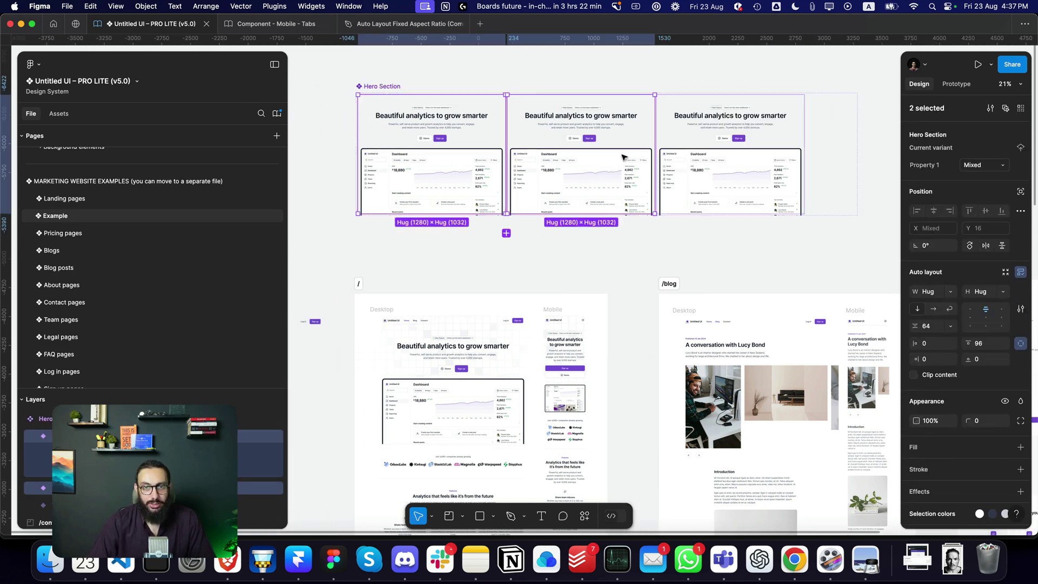
shift+click(729, 124)
click(1020, 272)
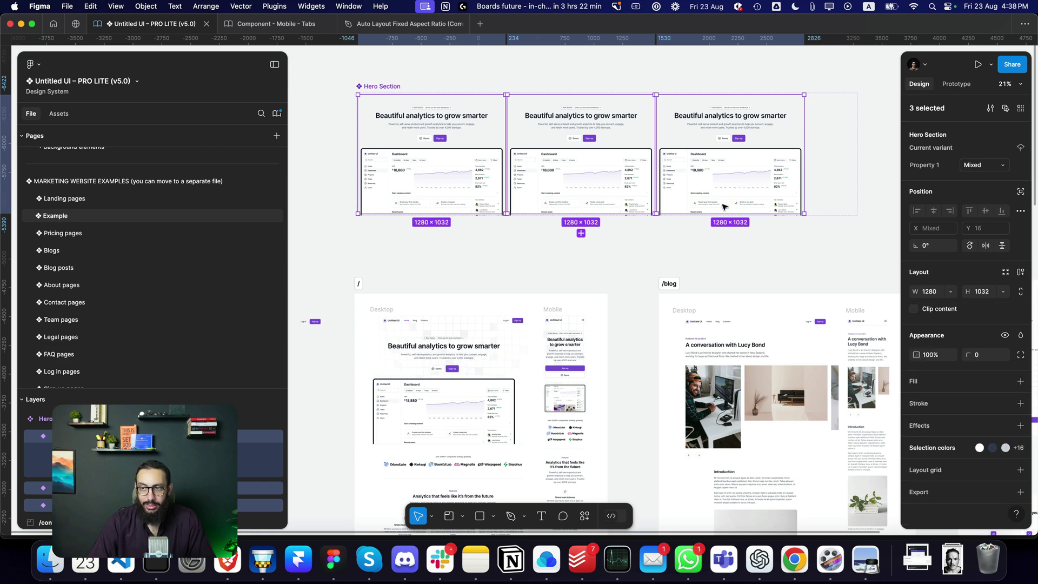
scroll(613, 201, left, 2)
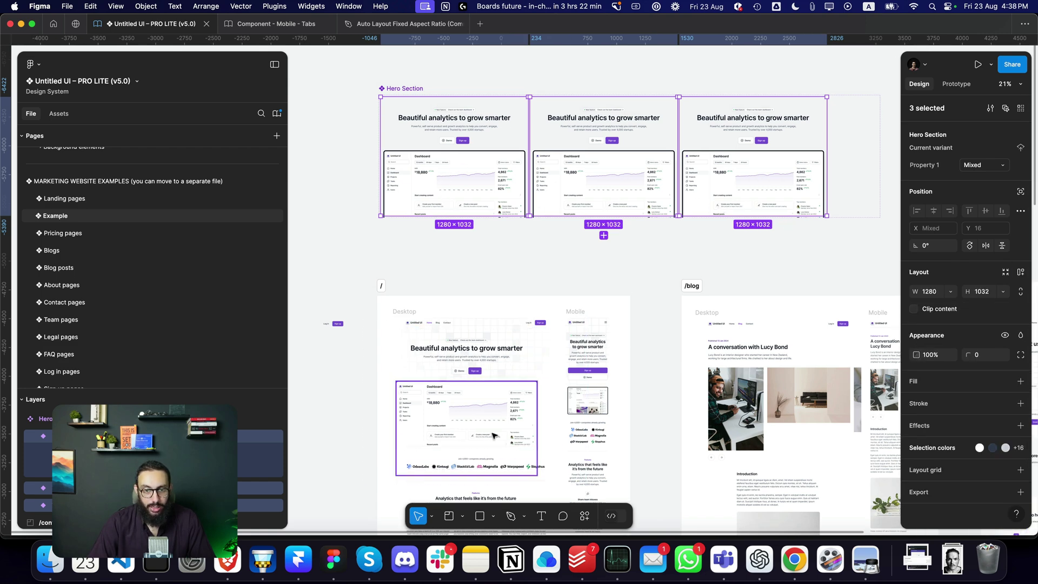
key(super+z)
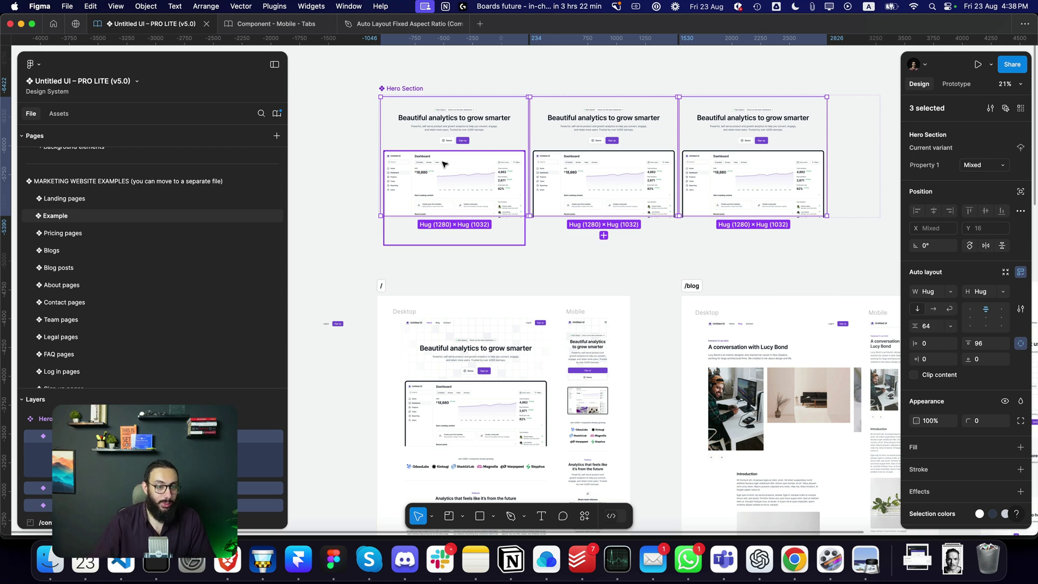
key(super+shift+z)
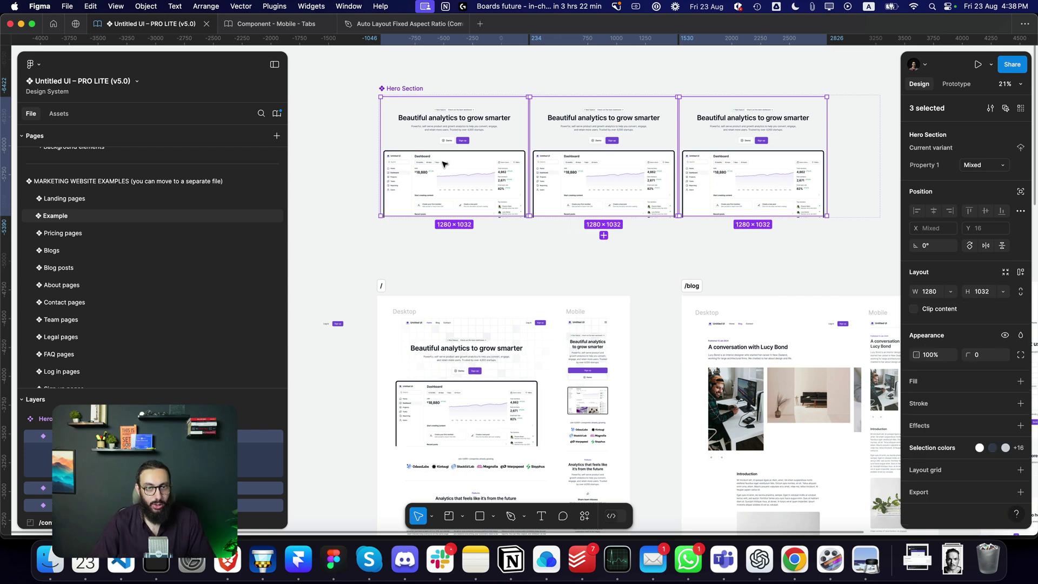
- Set the Default variant's dashboard horizontal constraint to Center, then open the header's constraints
double_click(454, 159)
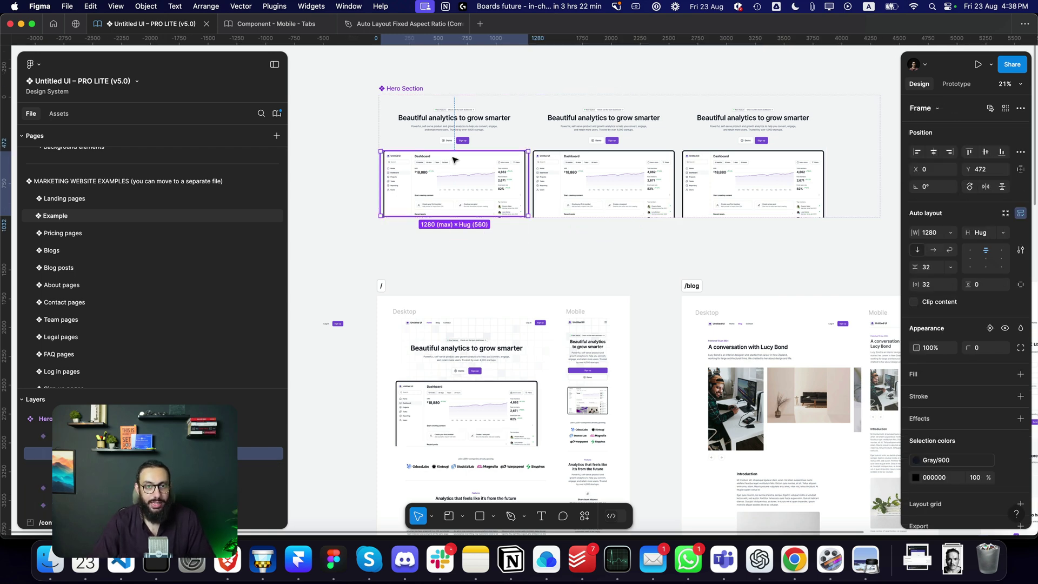
click(1021, 170)
click(859, 210)
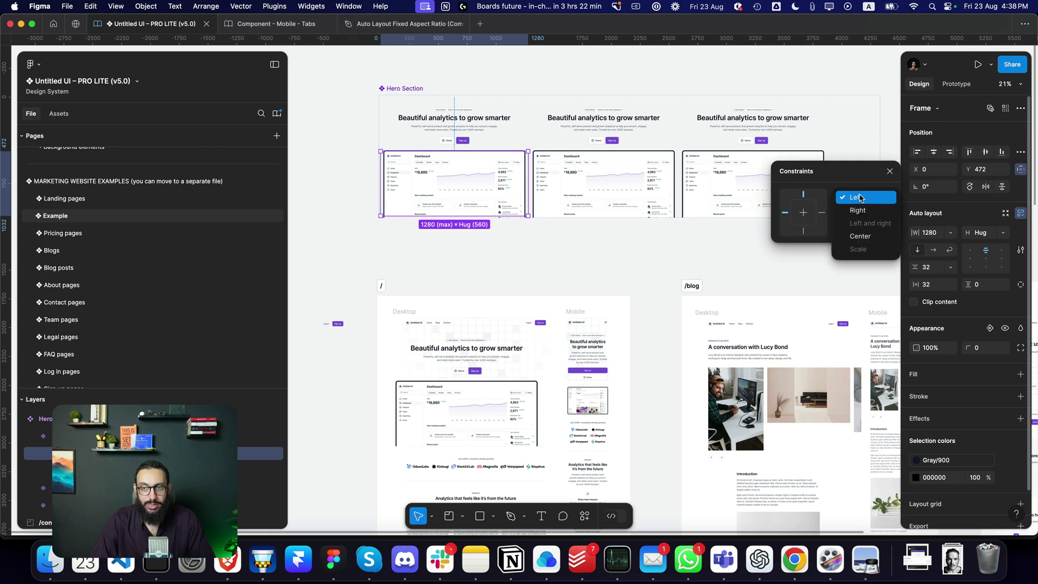
click(860, 236)
click(467, 124)
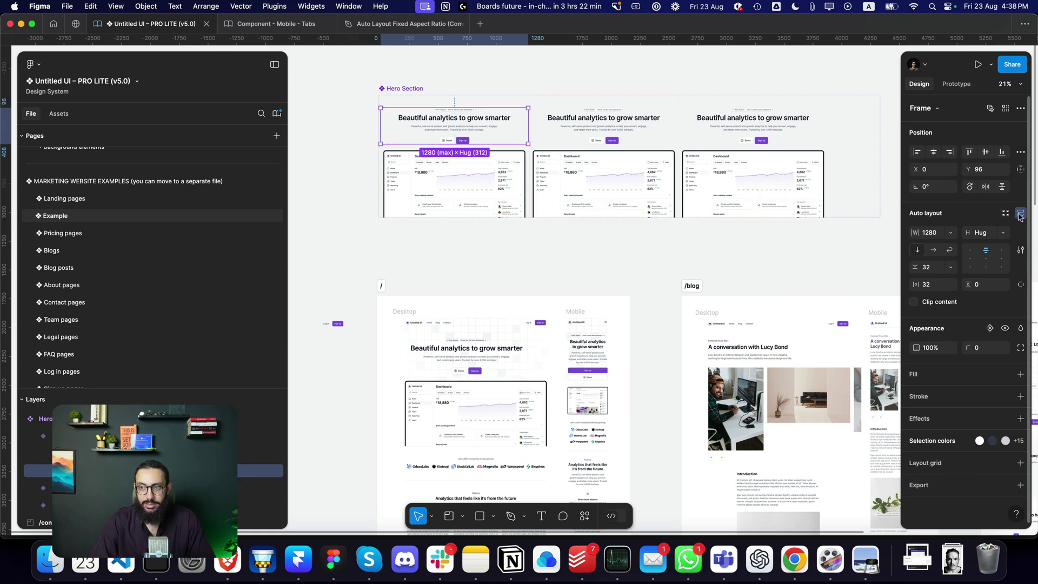
click(1020, 169)
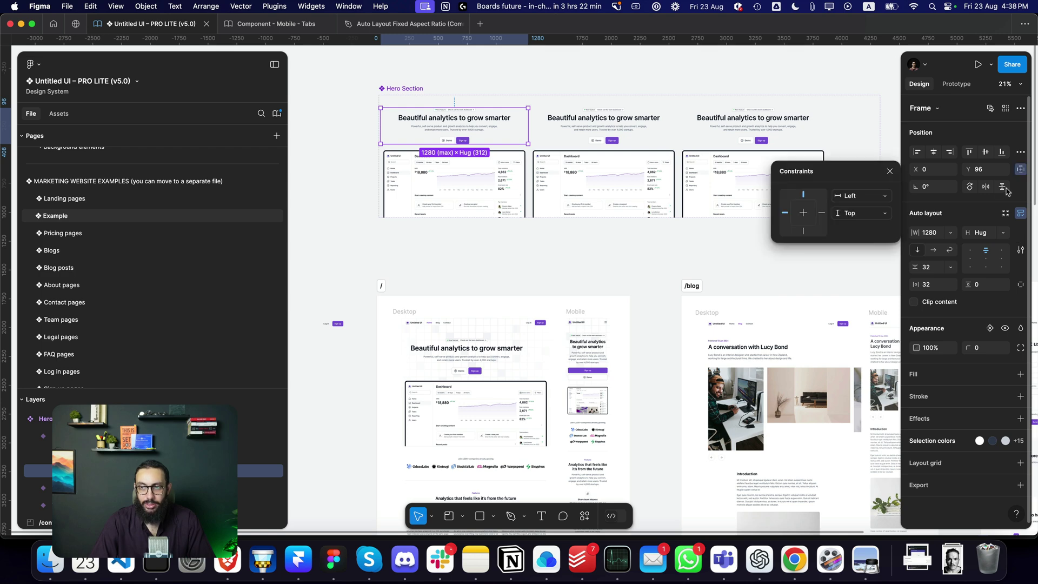
click(860, 195)
- Center the element horizontally, then delete the third Hero variant and undo the deletion
click(863, 235)
click(574, 172)
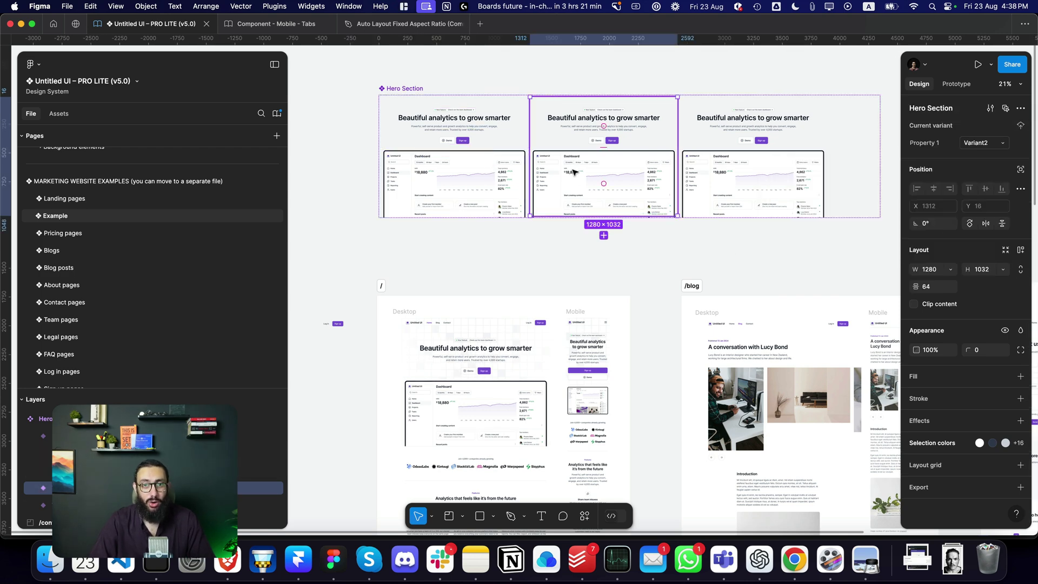
click(757, 157)
key(Delete)
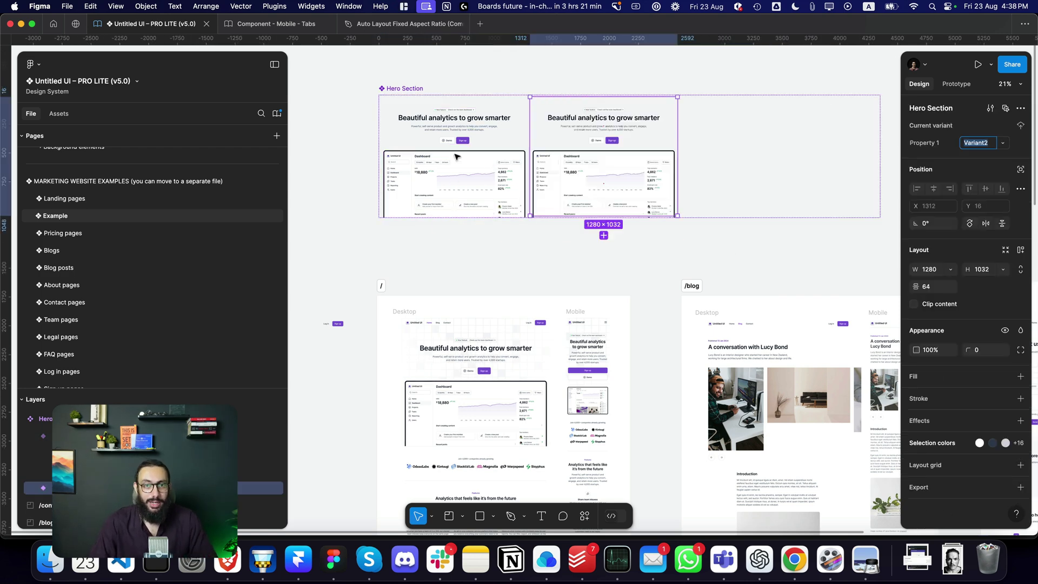
key(super+z)
- Empty Variant1 by dragging out its header frame, and move the dashboard from Variant2 into Variant3
click(457, 157)
click(456, 130)
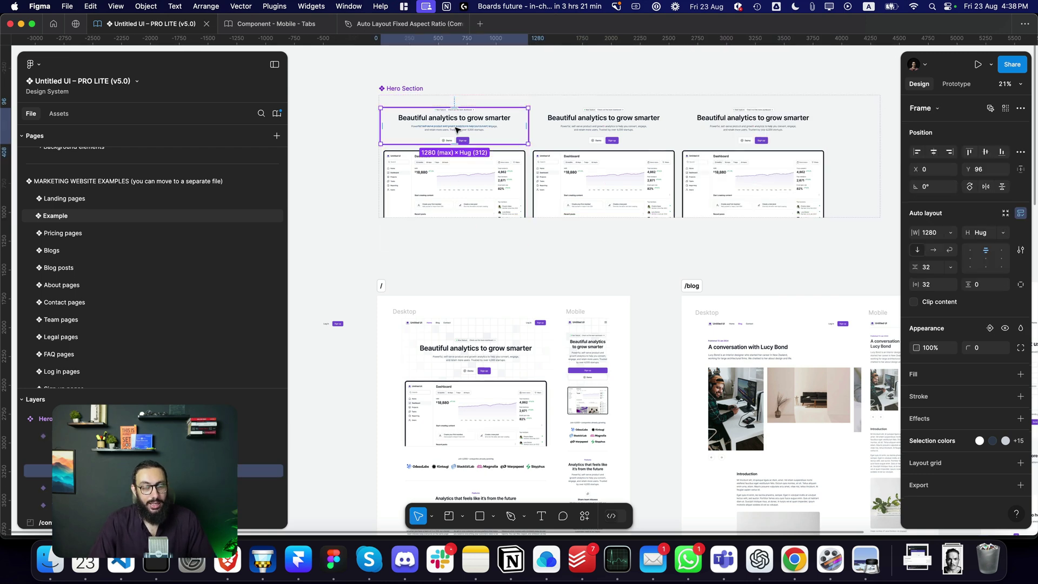
drag(436, 121, 483, 272)
click(636, 160)
drag(620, 206, 750, 201)
click(750, 201)
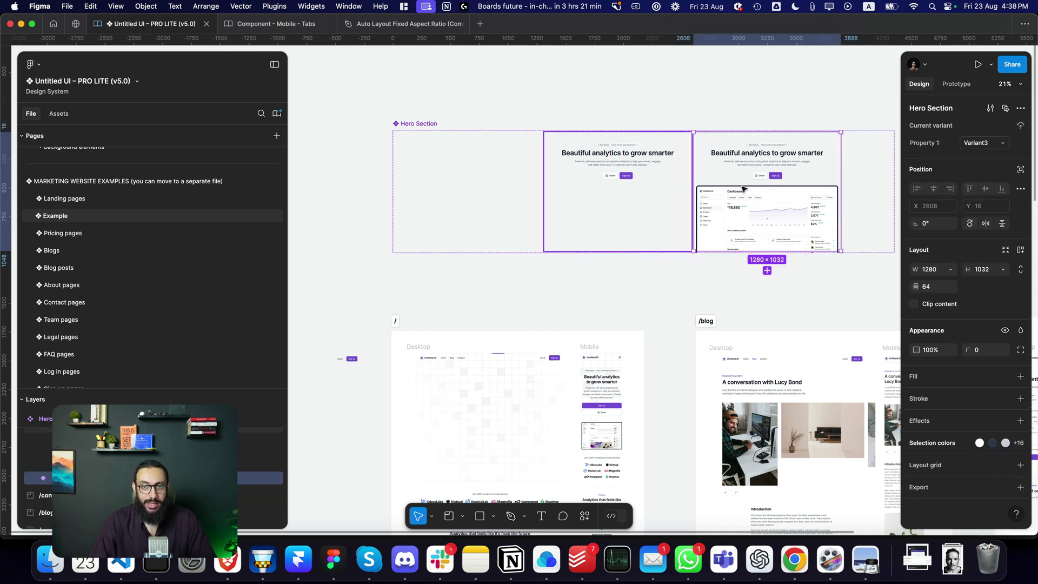
- Set the Hero Section component set's auto layout gap to 100, then select Variant1 in Prototype mode
click(473, 160)
click(419, 124)
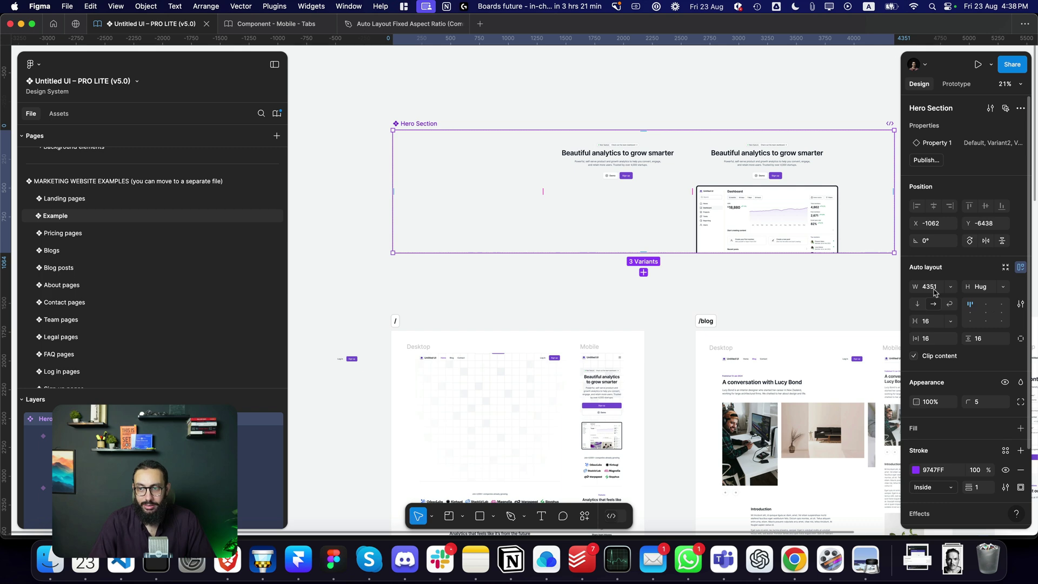
click(924, 321)
text(100)
key(Return)
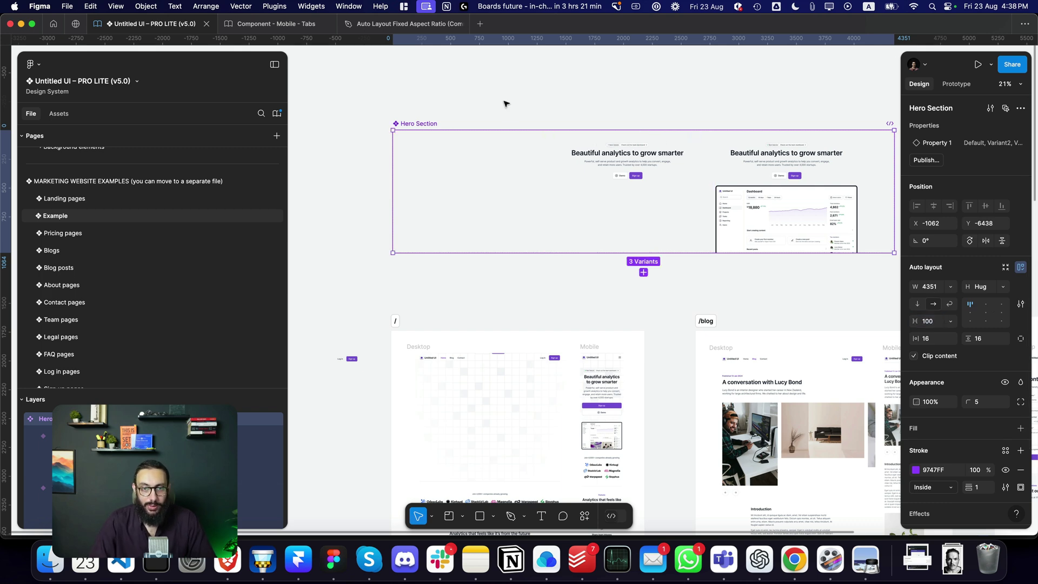
click(538, 181)
key(shift+e)
- Link Variant1 to Variant2 with an After delay 1ms trigger and Ease in and out curve
drag(542, 191, 595, 197)
click(565, 243)
click(570, 377)
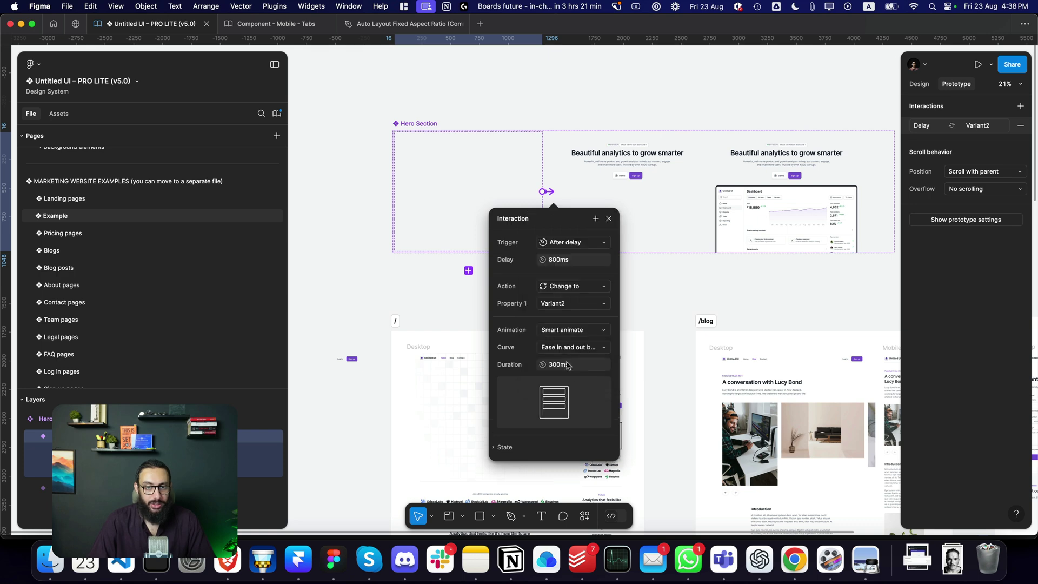
text(1)
key(Return)
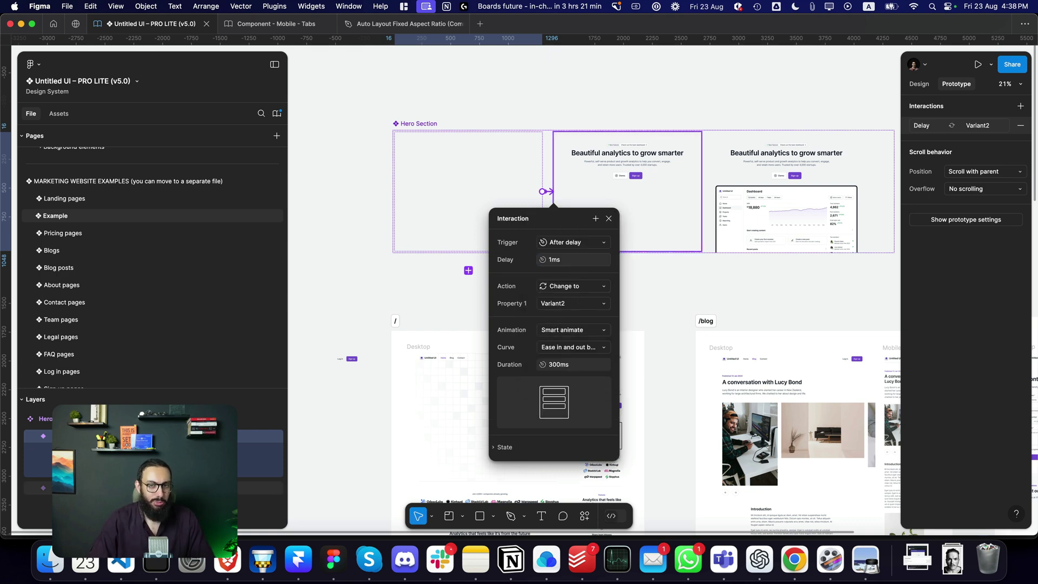
click(574, 348)
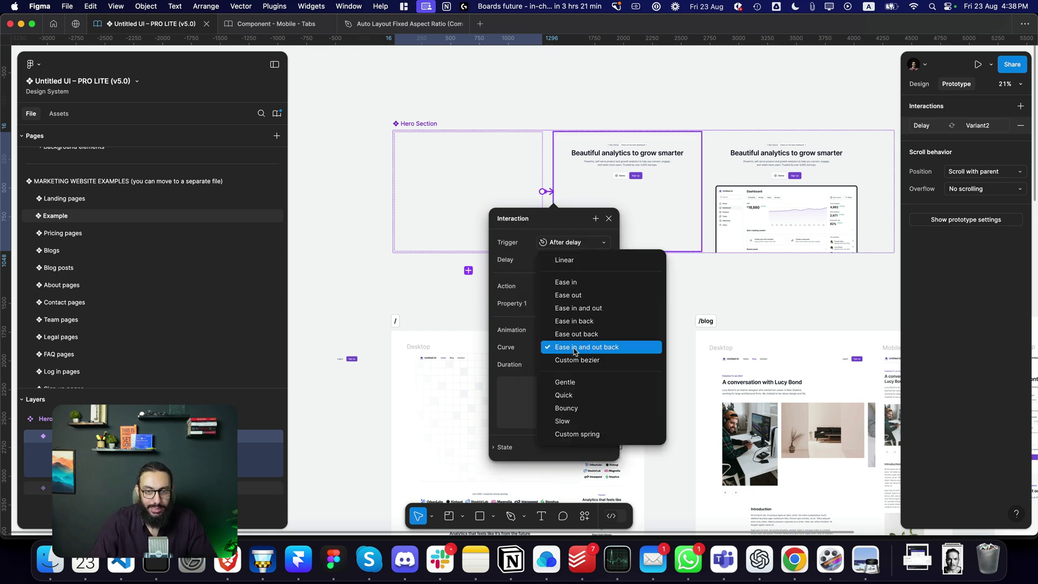
click(597, 315)
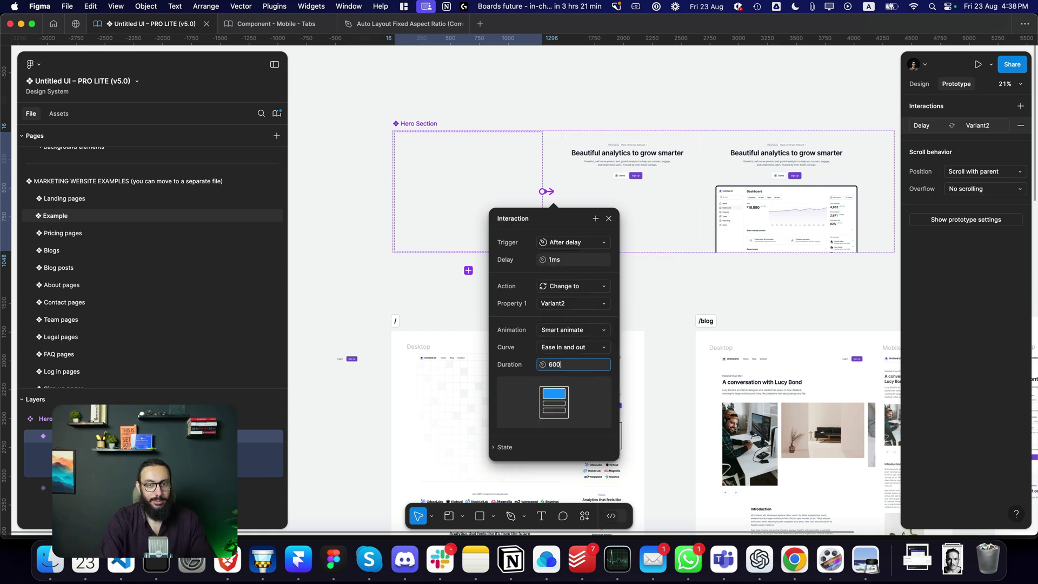
- Link Variant2 to Variant3 with an After delay trigger
click(695, 193)
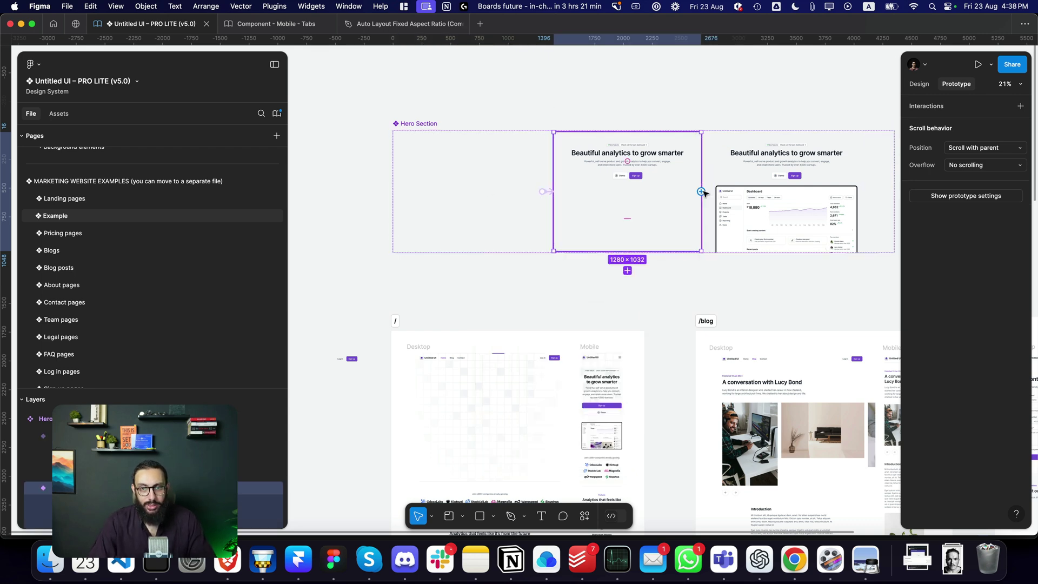
drag(702, 192, 766, 195)
click(719, 242)
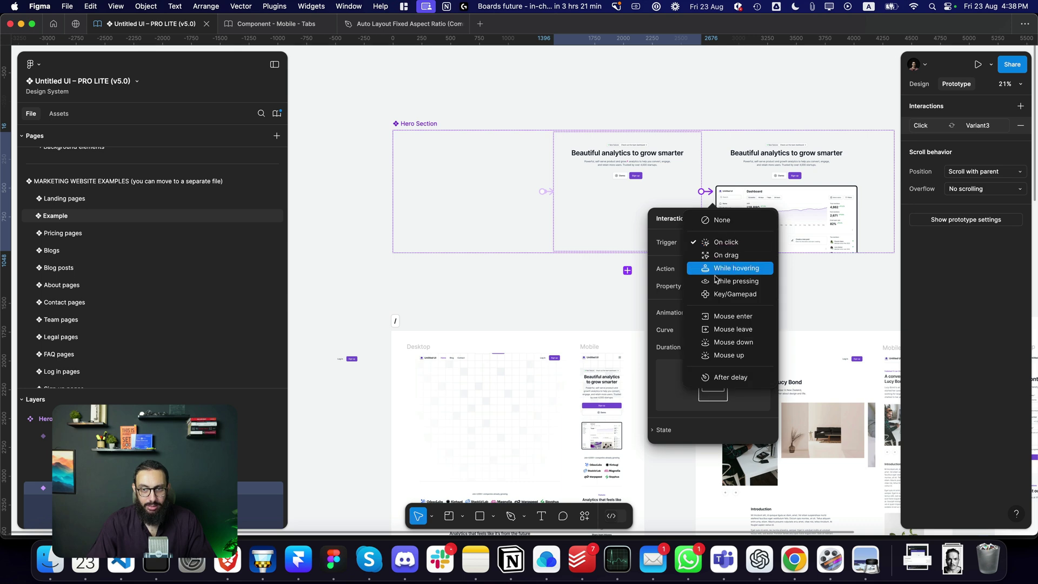
click(736, 376)
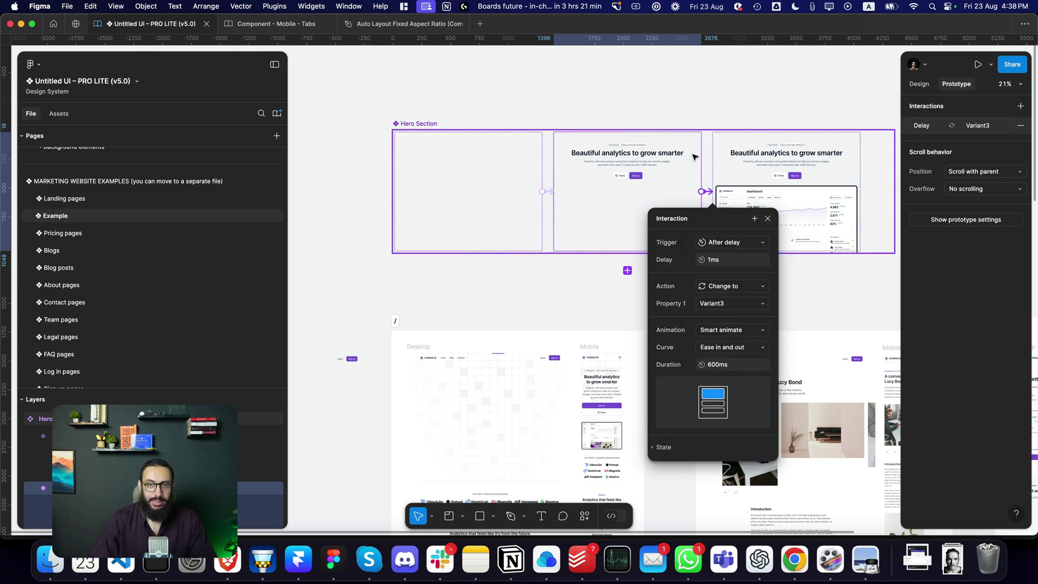
key(Escape)
- Preview the / desktop frame's prototype and replay the hero animation
click(396, 321)
key(shift+space)
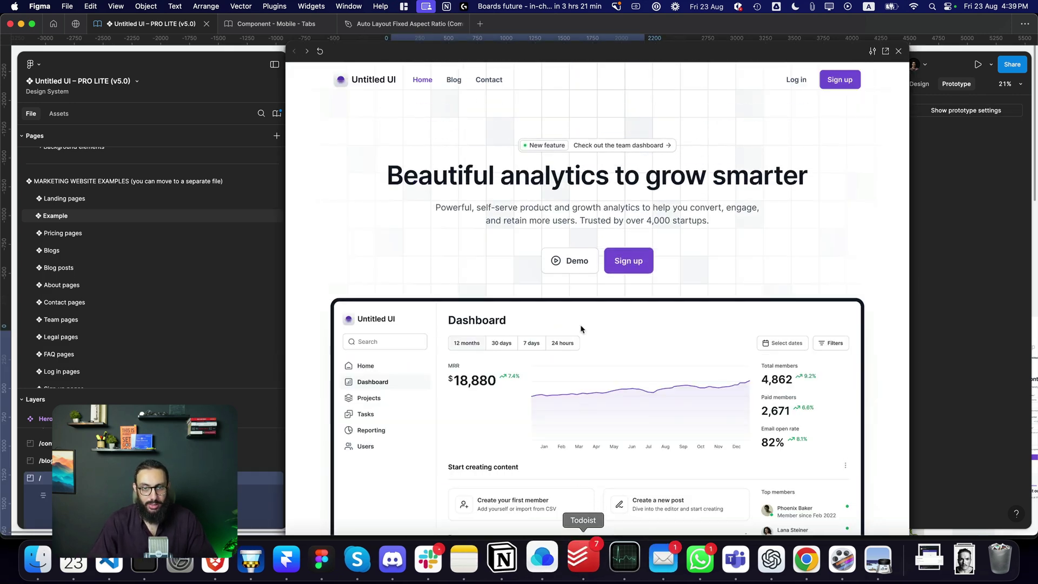
click(320, 50)
- Close the preview, republish with the figma.to.website plugin, and open the live site in the browser
click(320, 51)
key(Escape)
scroll(442, 113, down, 5)
key(super+k)
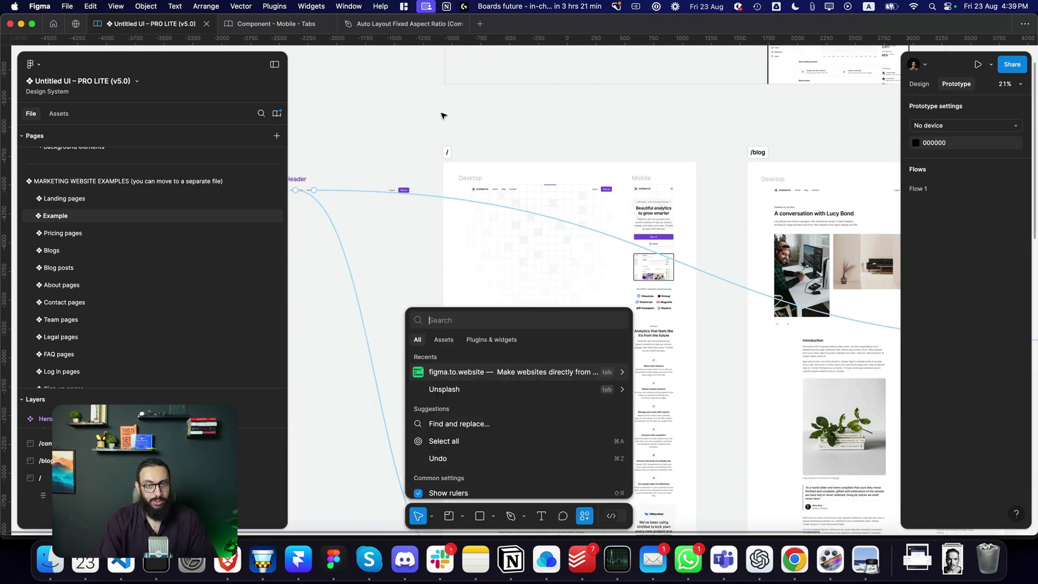
click(521, 372)
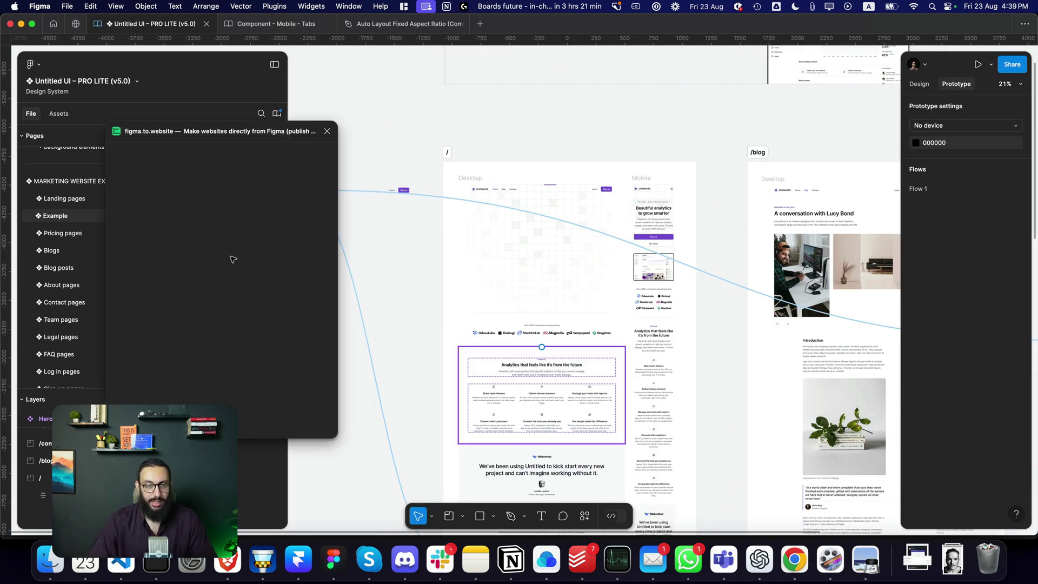
click(307, 206)
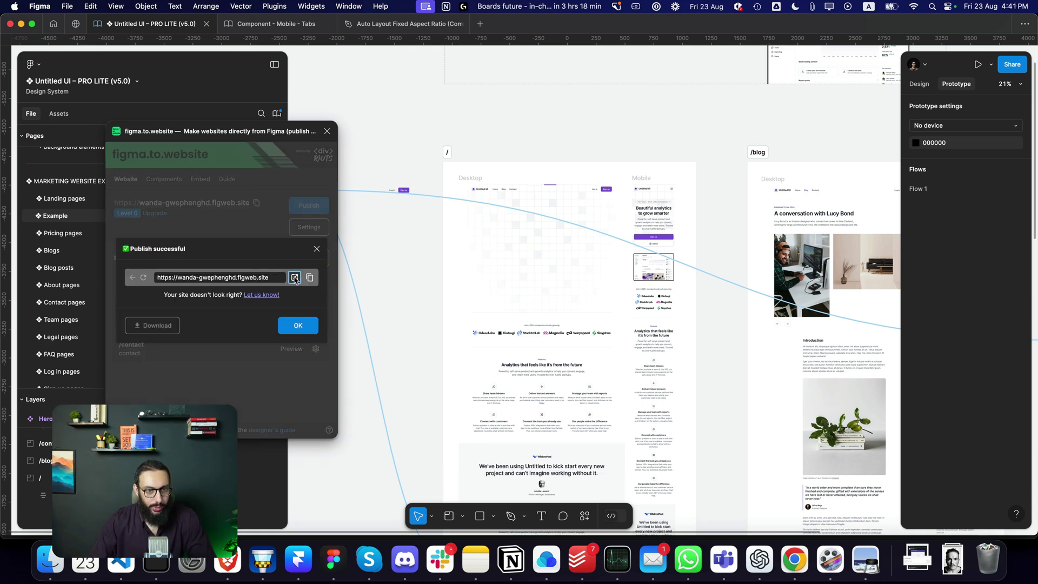
click(295, 277)
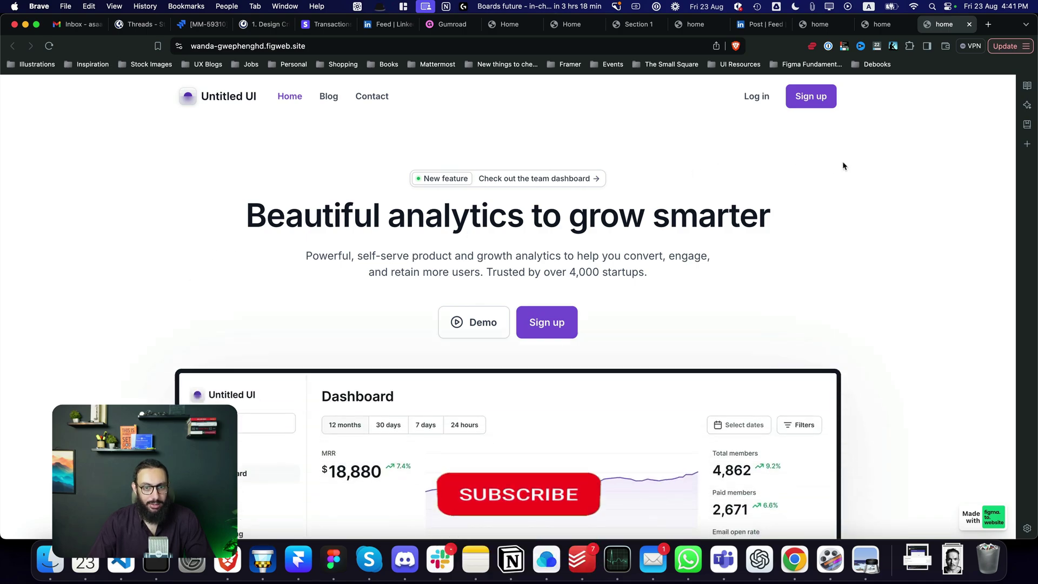
- Scroll through the published page down to the FAQ and back, then return to Figma
scroll(842, 162, down, 20)
scroll(842, 165, up, 20)
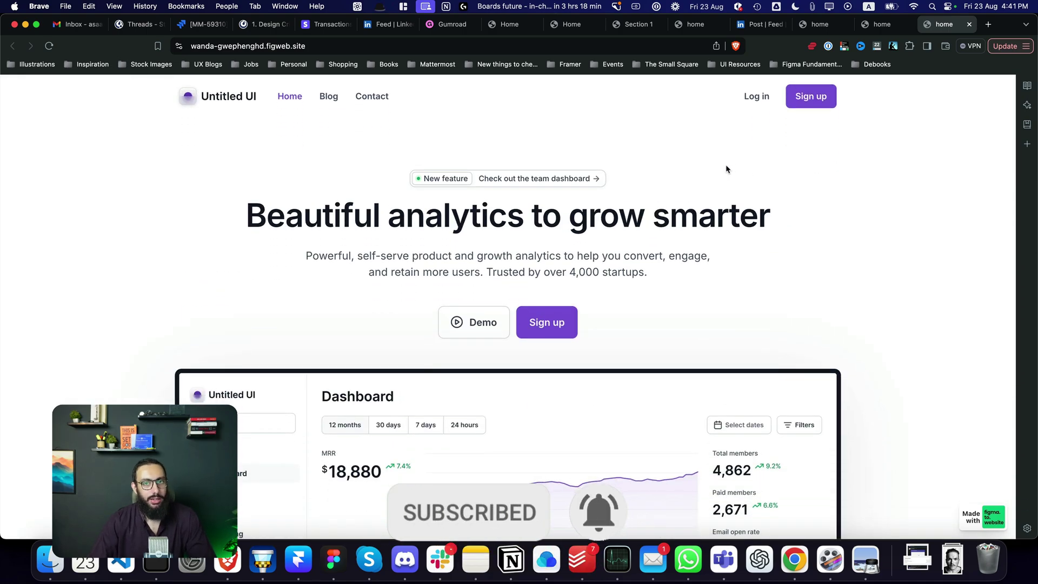
scroll(726, 170, down, 20)
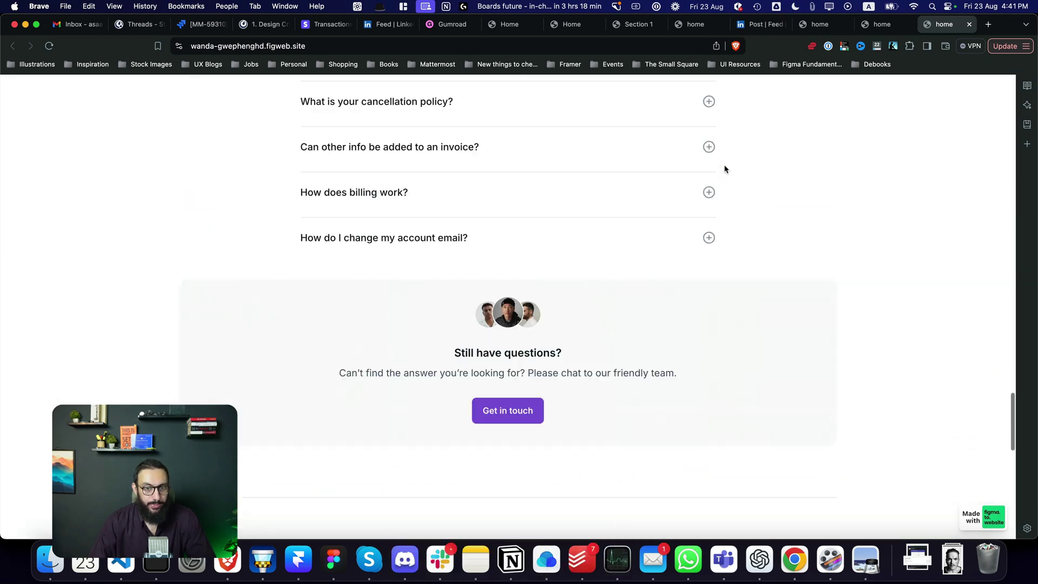
scroll(725, 169, up, 20)
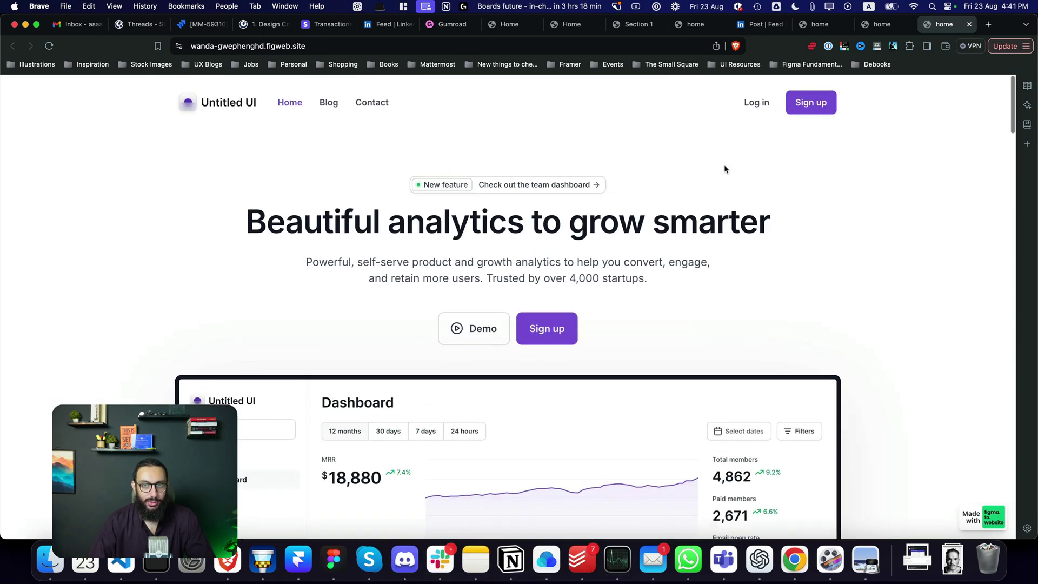
scroll(724, 165, down, 1)
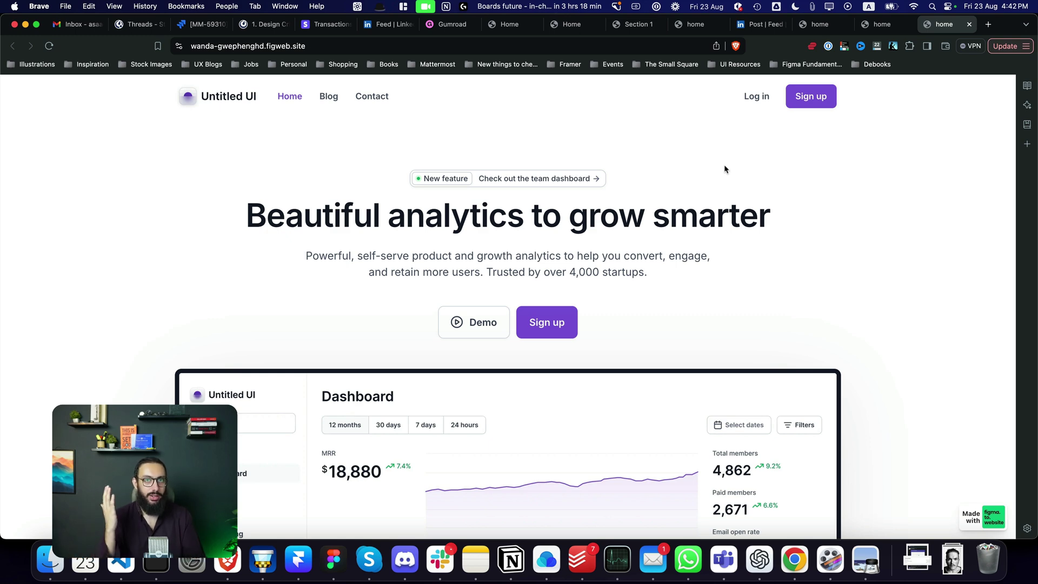
key(super+Tab)
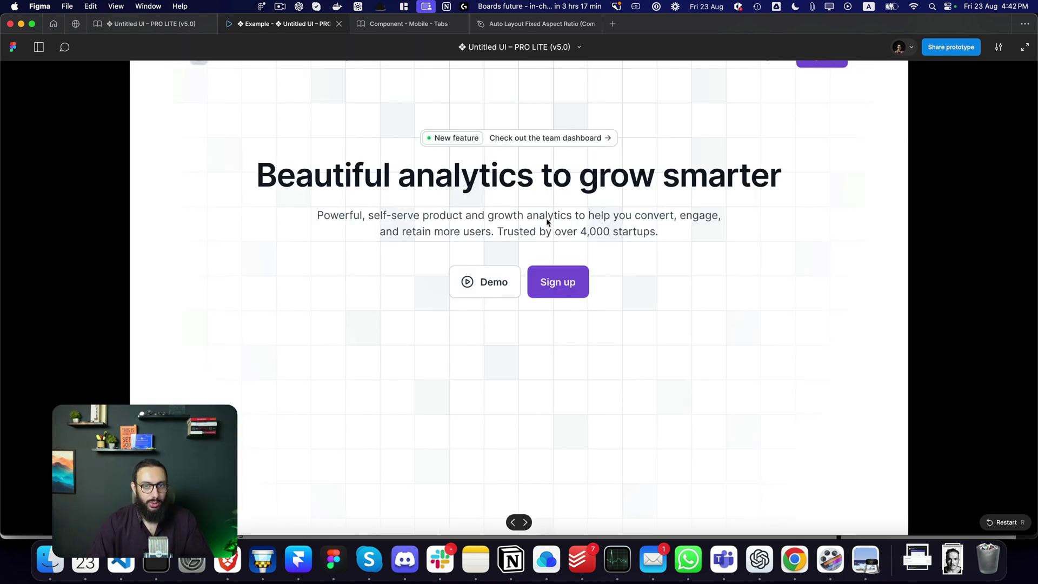
- Tile the prototype window left beside the live site, then make it full screen again
key(ctrl+alt+Left)
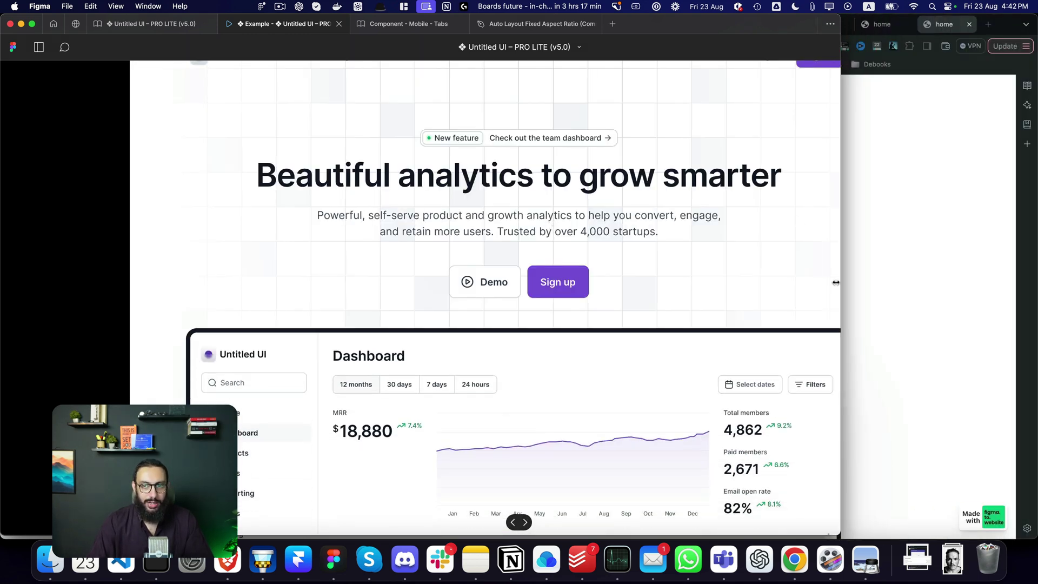
key(ctrl+alt+Return)
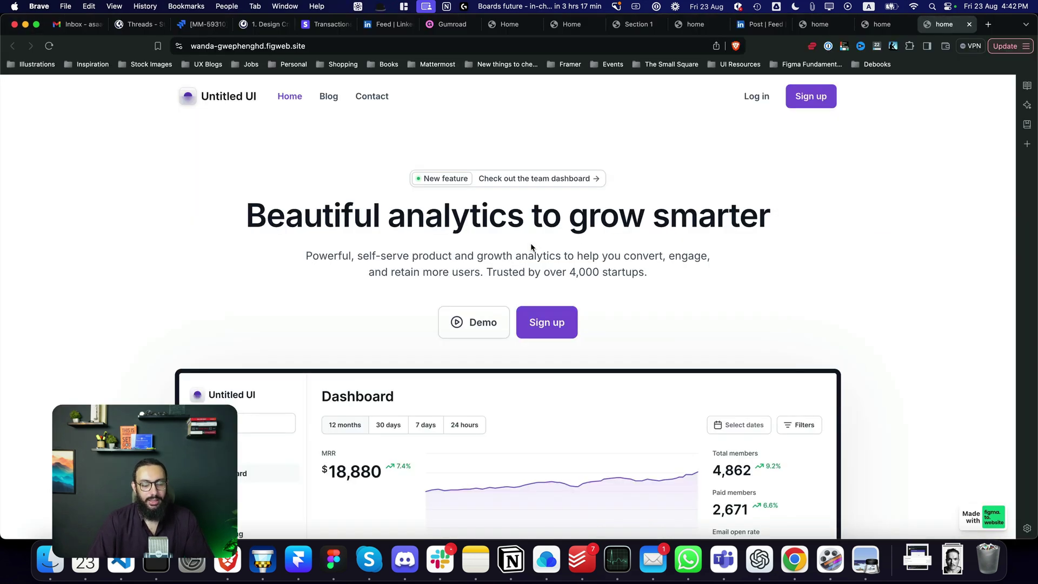
- Switch from Brave back to the Figma editor
key(super+Tab)
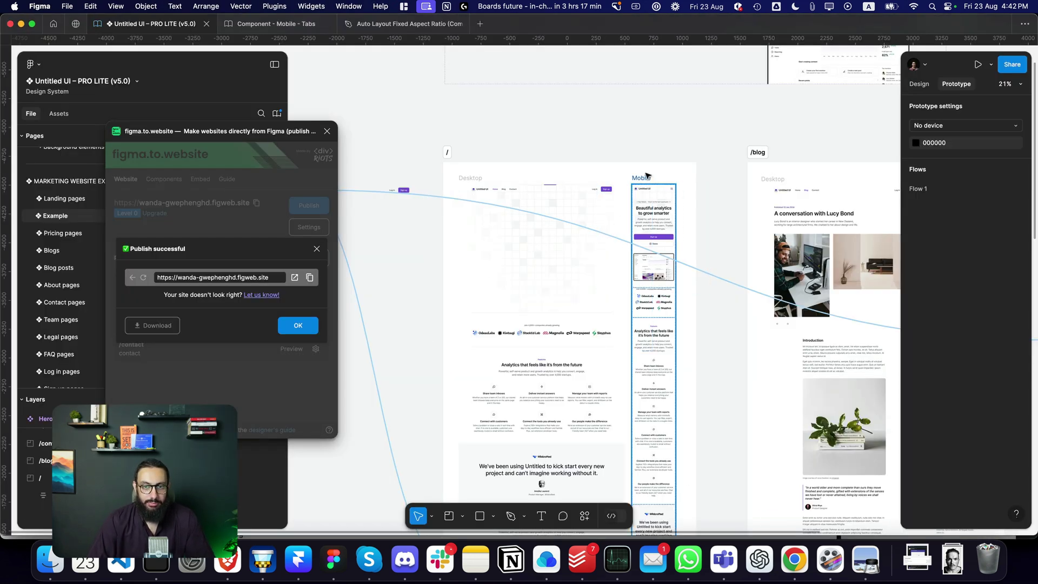